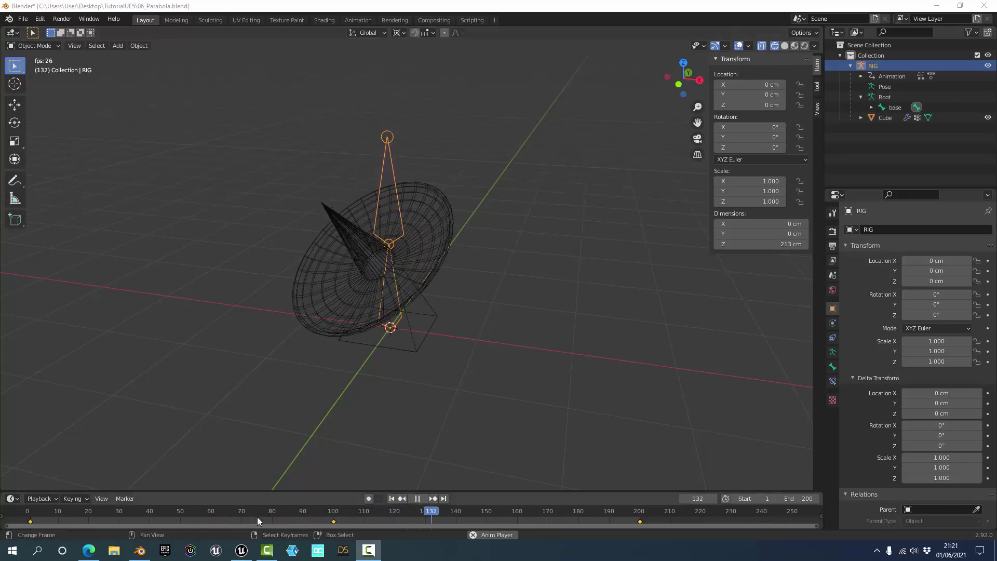
# Review the dish rig in Blender, then choose 06_Parabola for import in Unreal
pyautogui.click(241, 550)
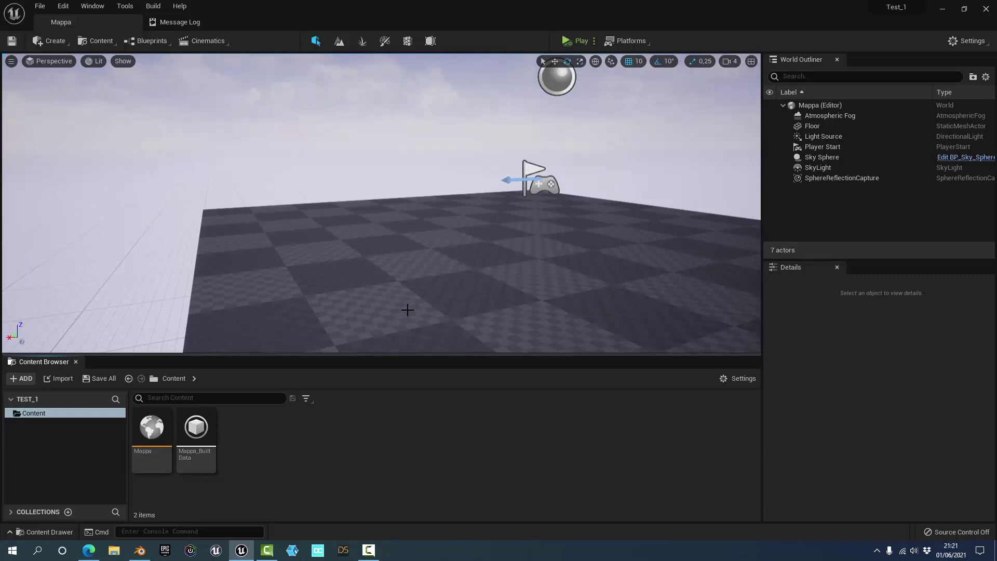
pyautogui.click(139, 549)
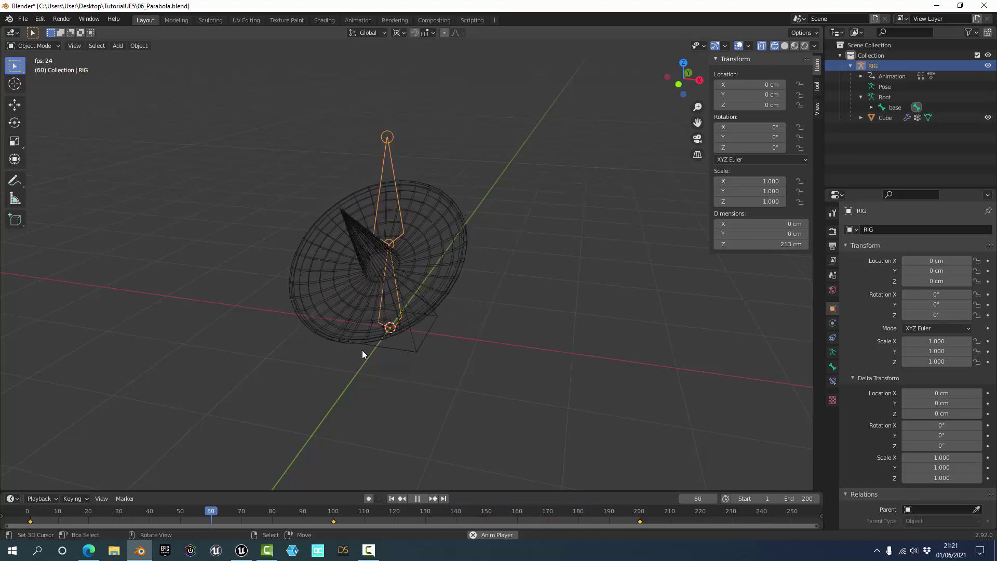
pyautogui.moveTo(346, 301)
pyautogui.mouseDown(button='middle')
pyautogui.moveTo(449, 315)
pyautogui.moveTo(344, 319)
pyautogui.mouseUp(button='middle')
pyautogui.hotkey('shift', 'z')
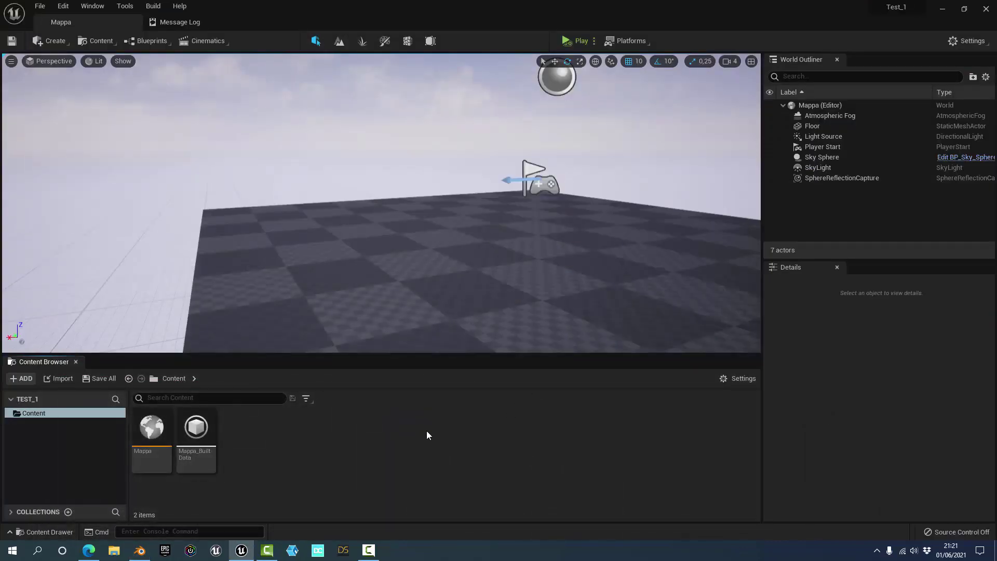
pyautogui.click(58, 378)
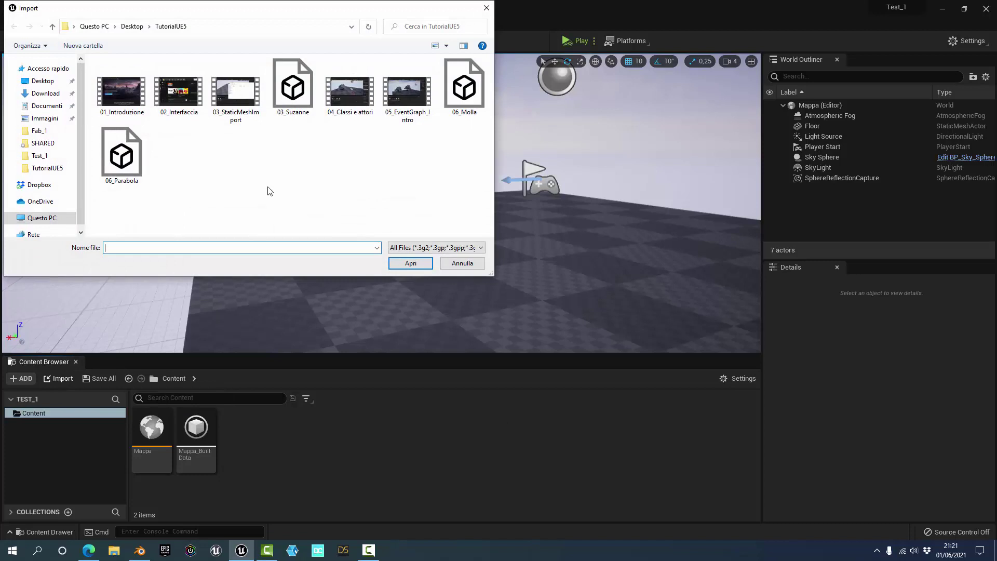
pyautogui.click(119, 158)
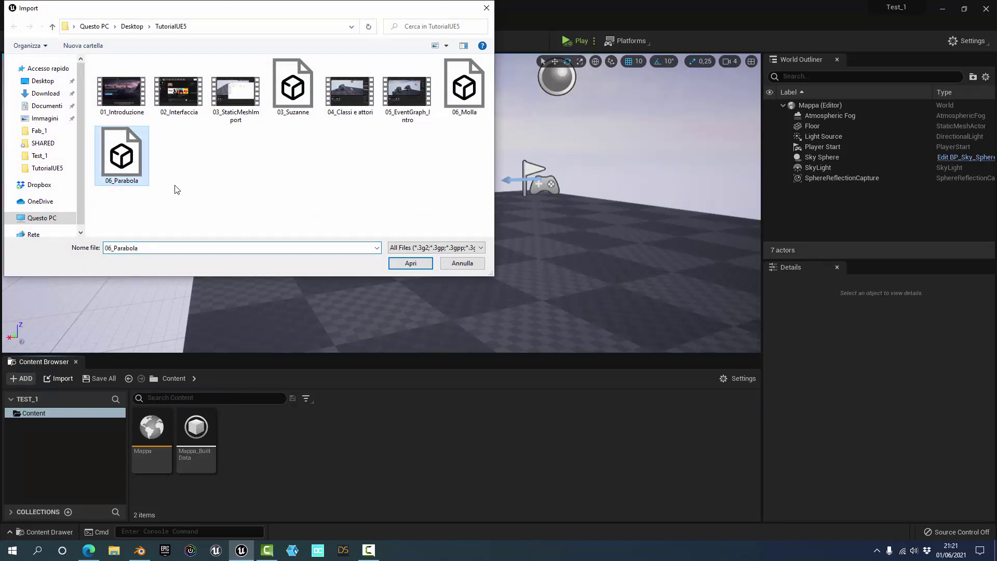
# Open the 06_Parabola FBX import options, reposition the window and widen the option labels
pyautogui.click(408, 264)
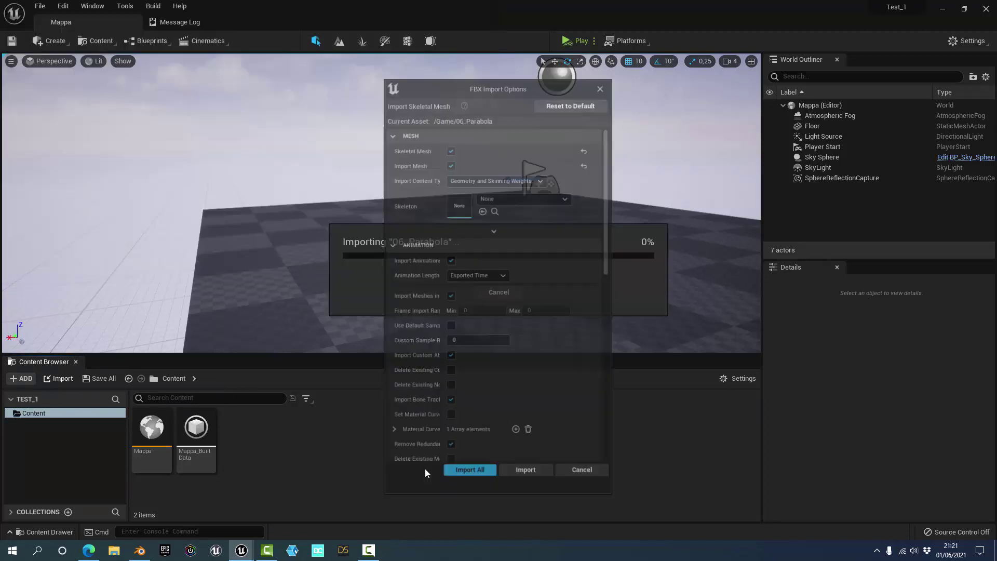
pyautogui.moveTo(446, 85); pyautogui.dragTo(353, 77)
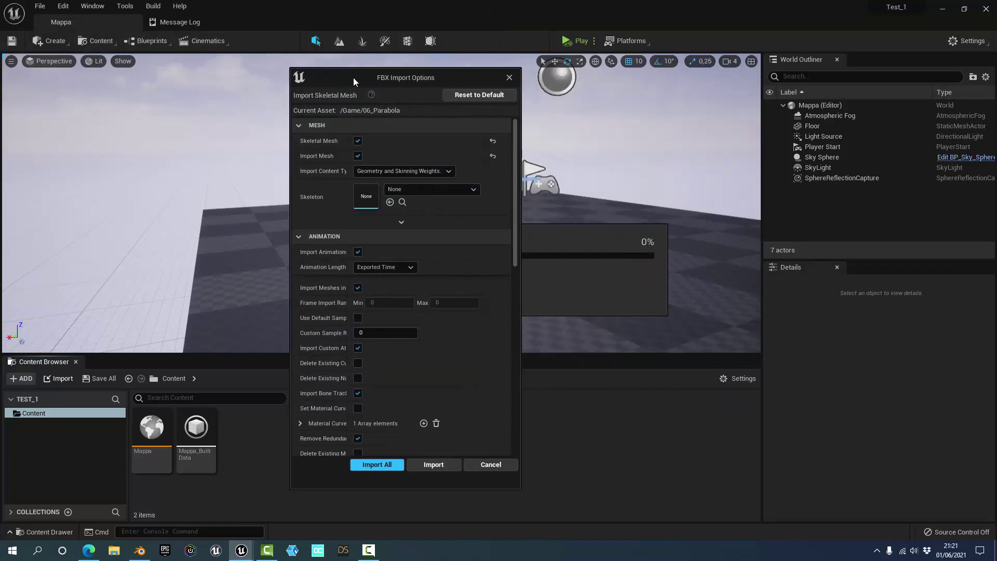
pyautogui.moveTo(516, 156); pyautogui.dragTo(497, 174)
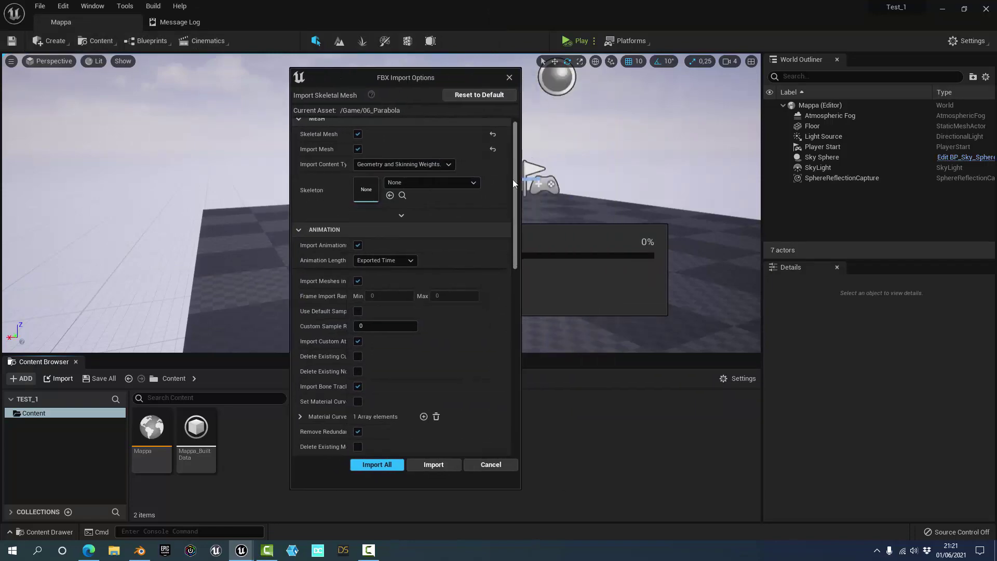
pyautogui.scroll(3, 497, 174)
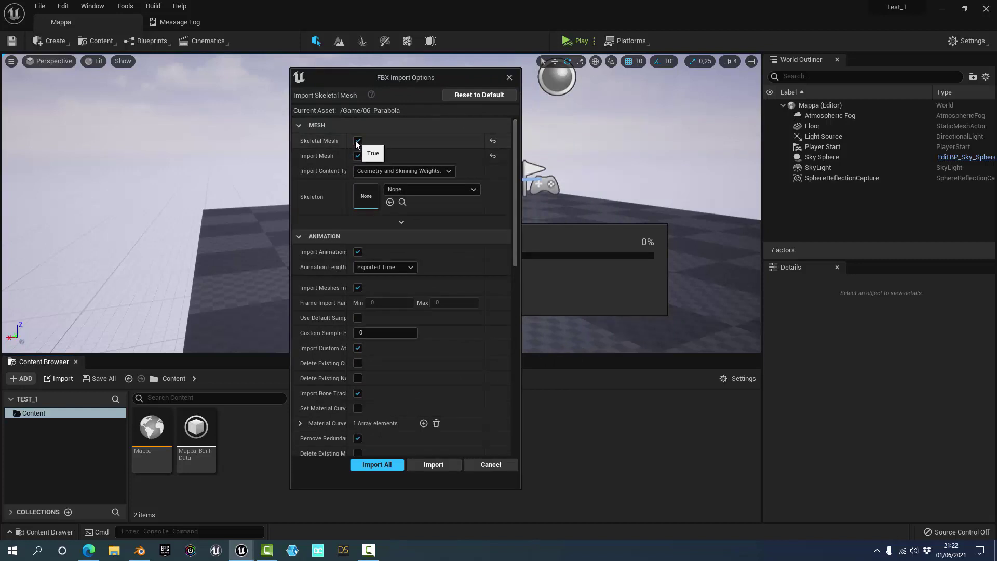
pyautogui.moveTo(347, 152); pyautogui.dragTo(359, 152)
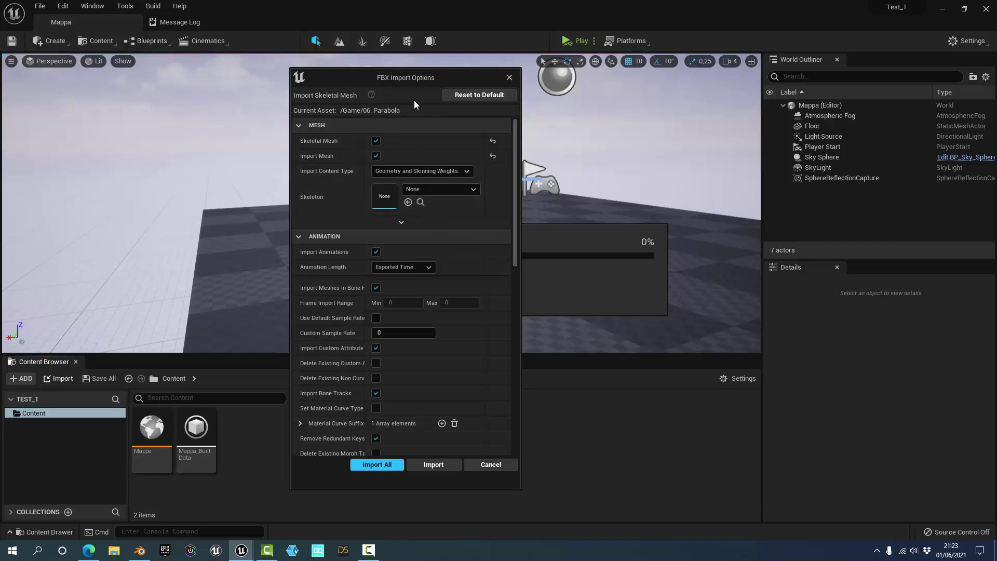
pyautogui.moveTo(421, 78); pyautogui.dragTo(485, 78)
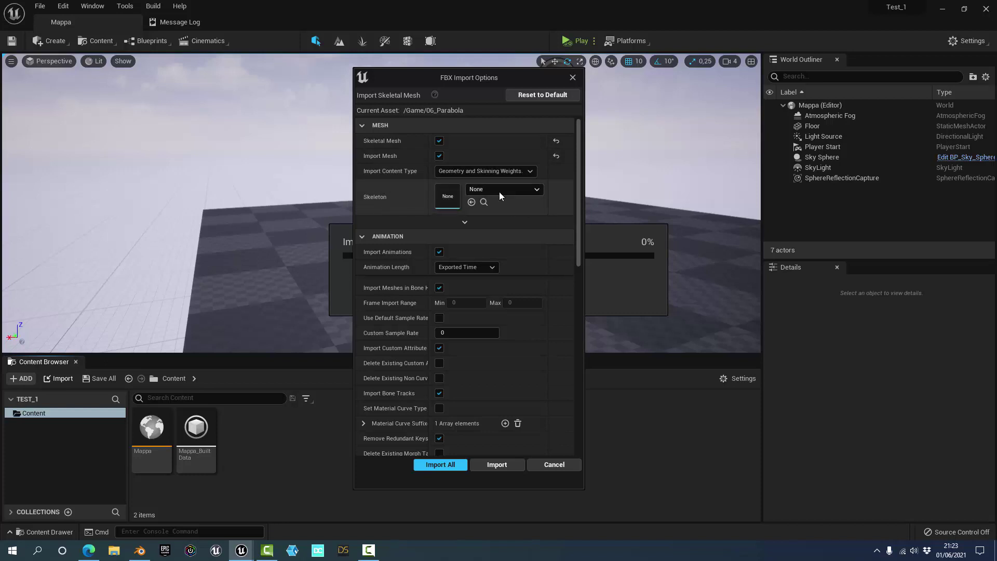
# Leave Skeleton at None, widen the label column, and keep Animation Length at Exported Time
pyautogui.click(505, 189)
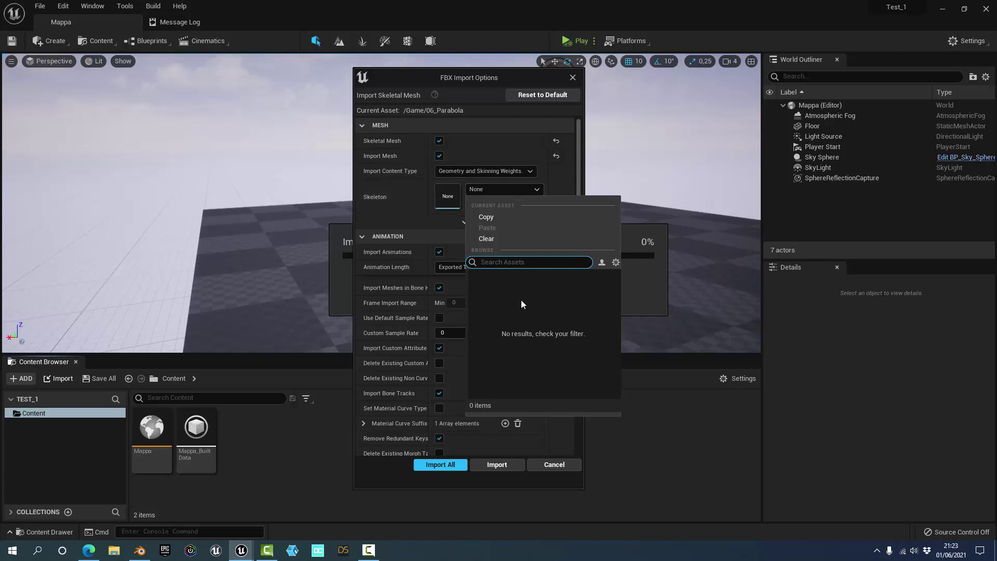
pyautogui.click(373, 200)
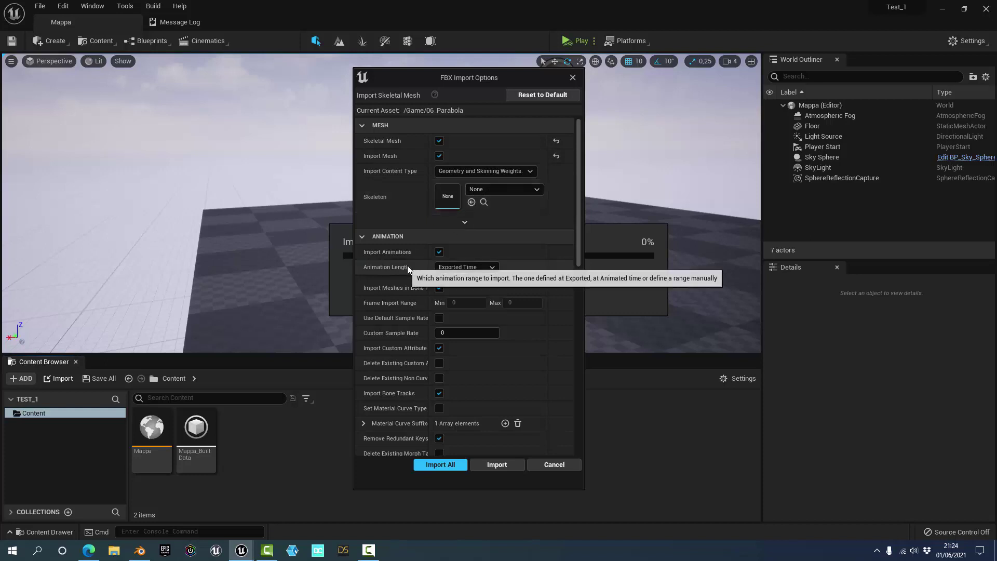
pyautogui.scroll(-2, 405, 249)
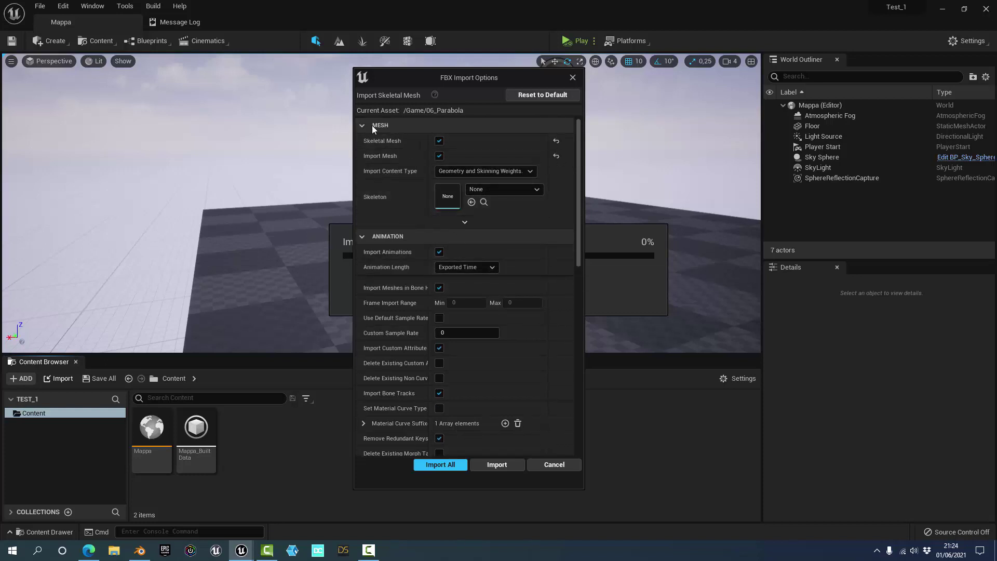
pyautogui.scroll(-2, 410, 255)
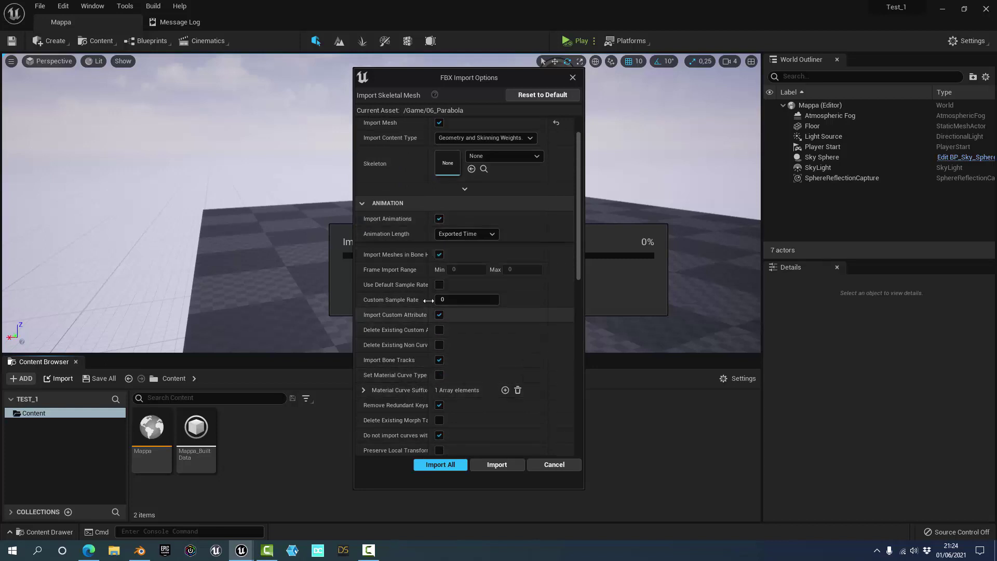
pyautogui.moveTo(429, 275); pyautogui.dragTo(435, 275)
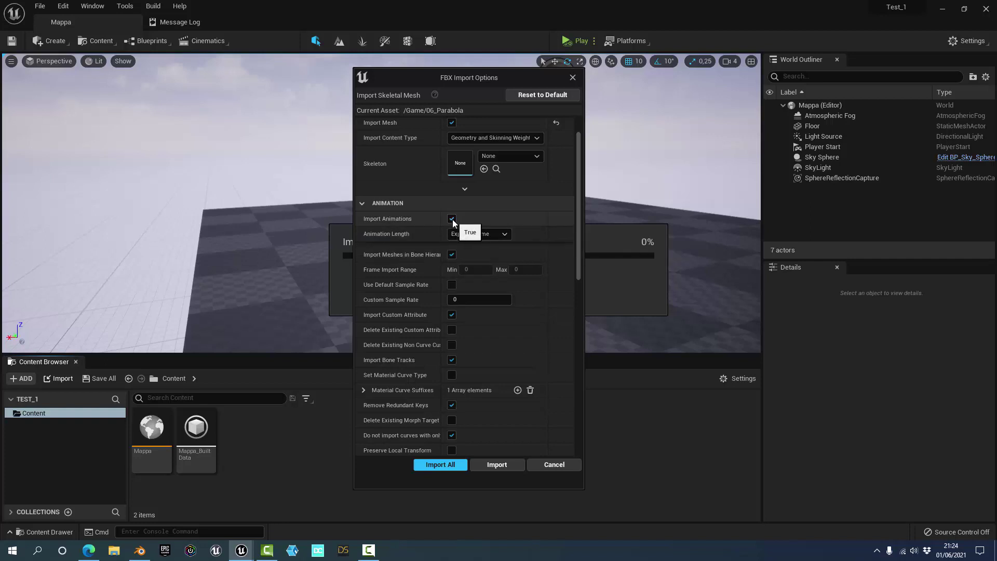
pyautogui.click(502, 234)
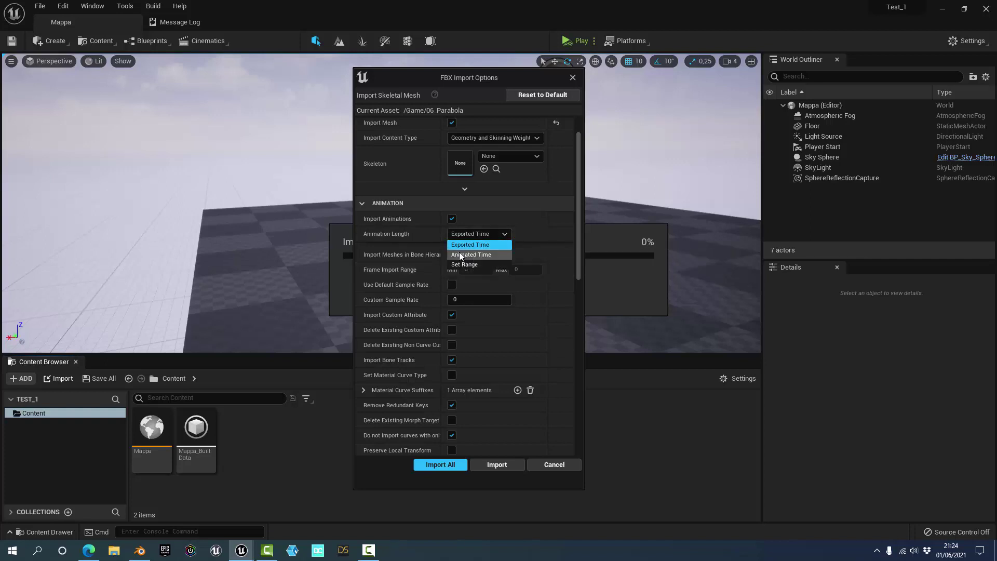
pyautogui.click(413, 263)
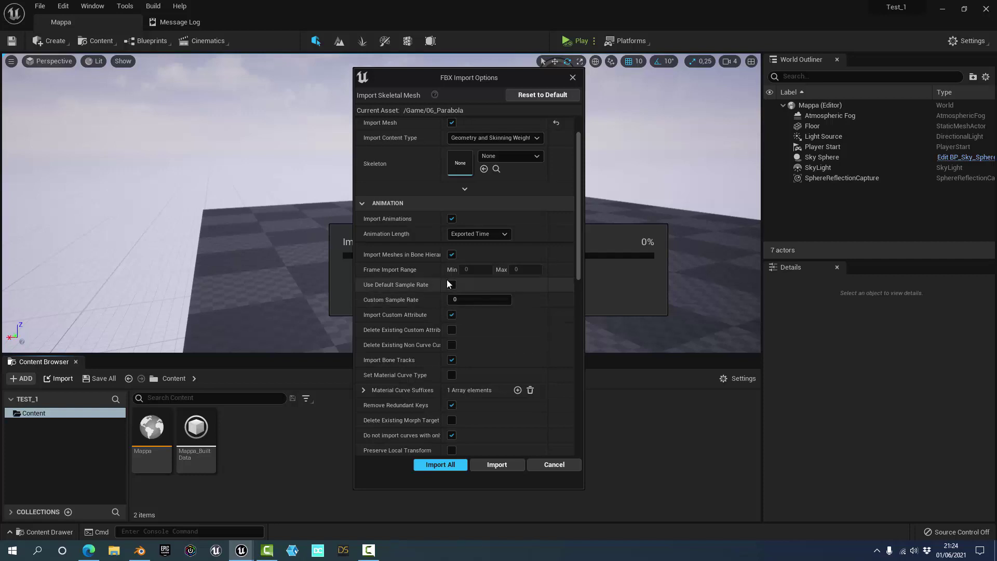
# Widen the labels further and review the options through Transform, keeping scale 1.0 and translation/rotation 0.0
pyautogui.moveTo(442, 268); pyautogui.dragTo(450, 268)
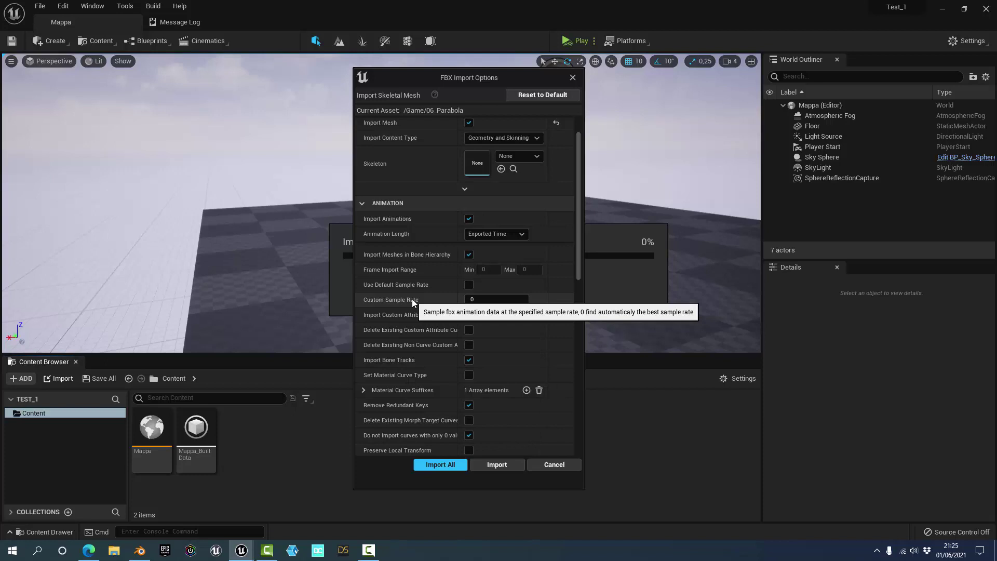
pyautogui.scroll(-2, 413, 299)
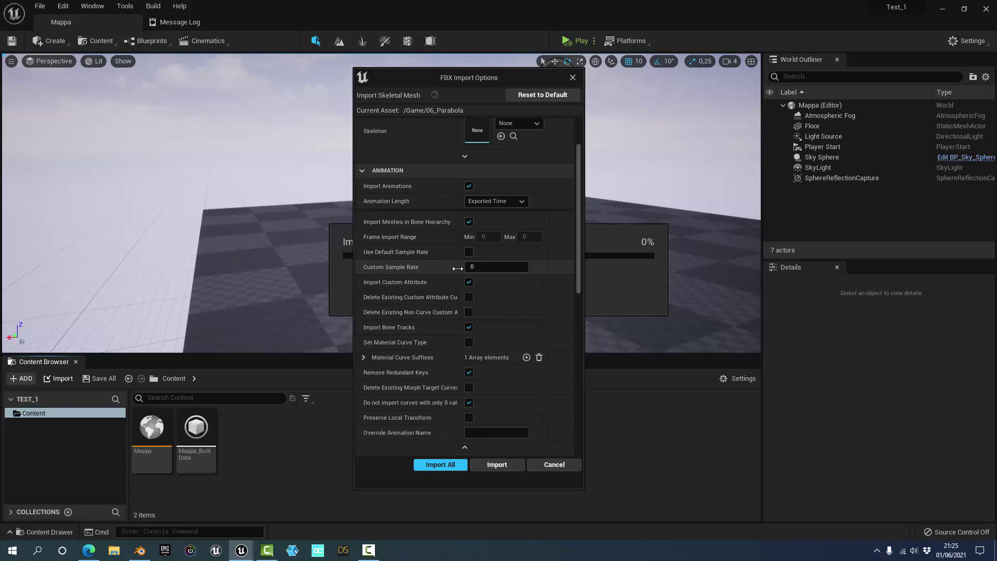
pyautogui.scroll(-2, 449, 282)
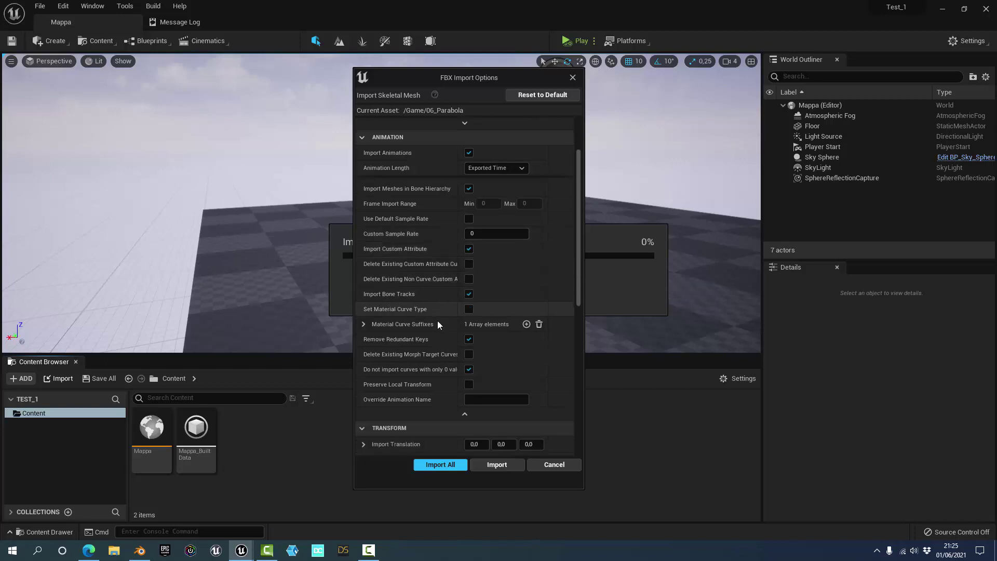
pyautogui.scroll(-1, 447, 308)
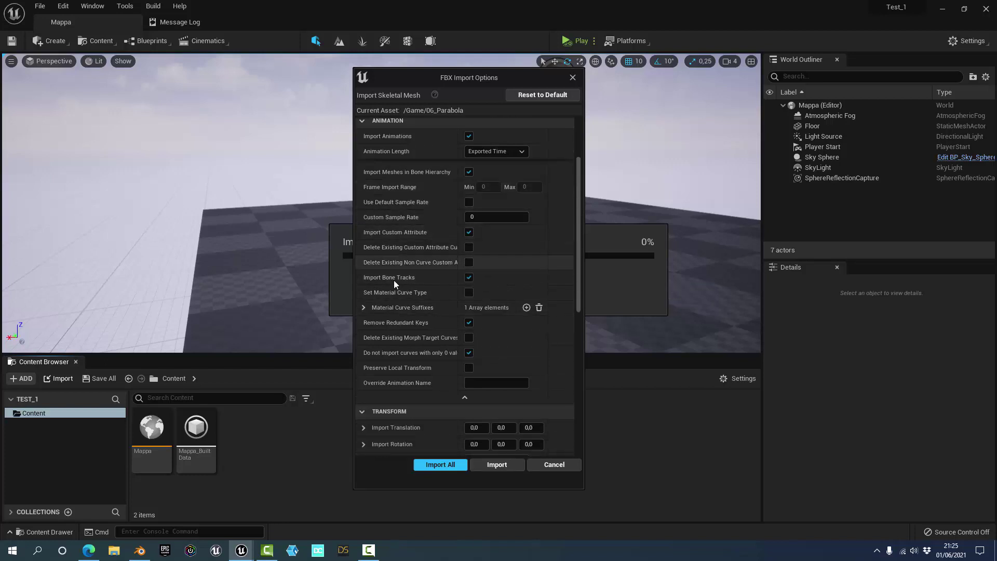
pyautogui.click(364, 307)
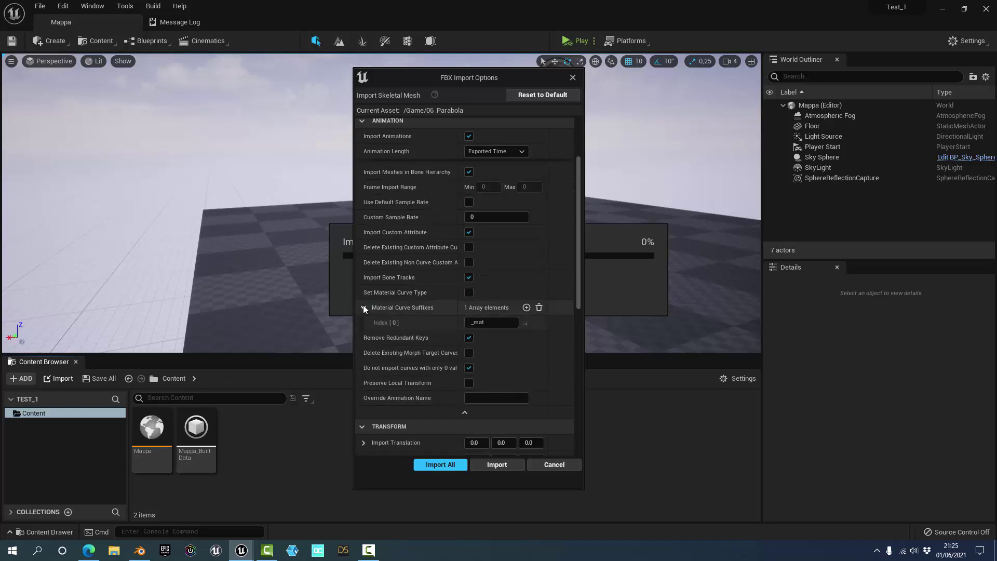
pyautogui.click(364, 307)
pyautogui.scroll(-1, 427, 189)
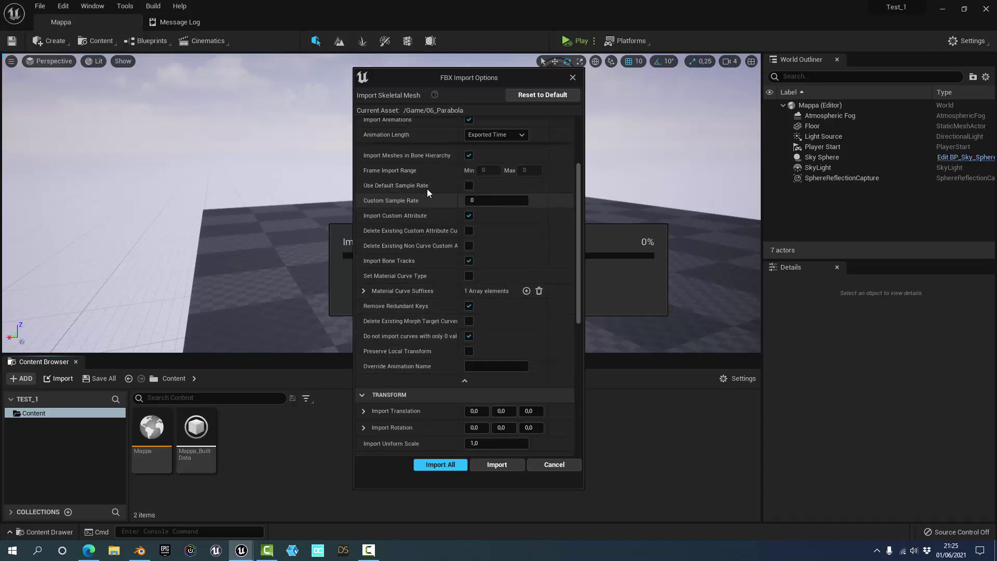
pyautogui.scroll(-3, 416, 158)
pyautogui.scroll(-3, 406, 257)
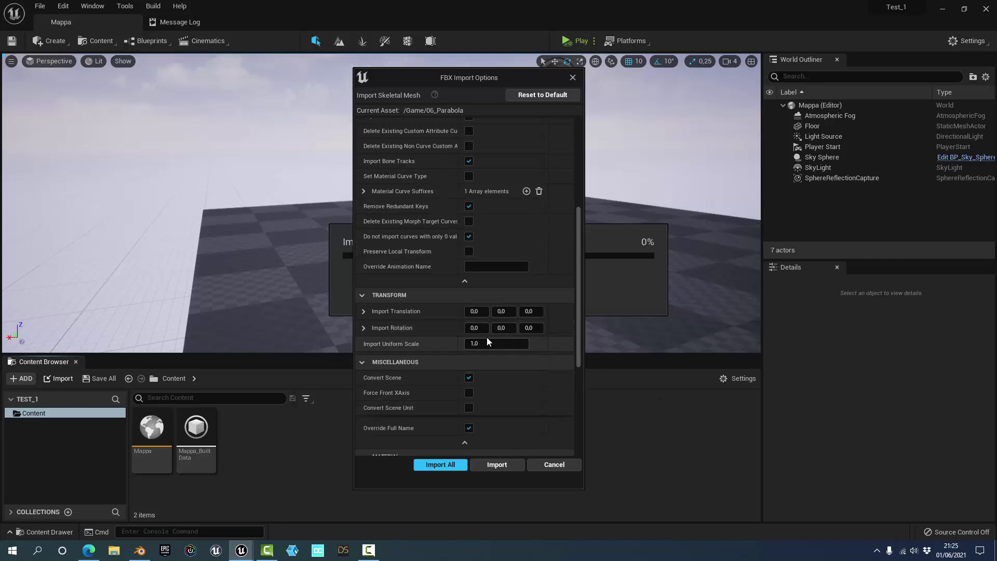
# Check the FBX file information for 24 fps and frames 0–199, then bring Blender forward
pyautogui.scroll(-2, 410, 348)
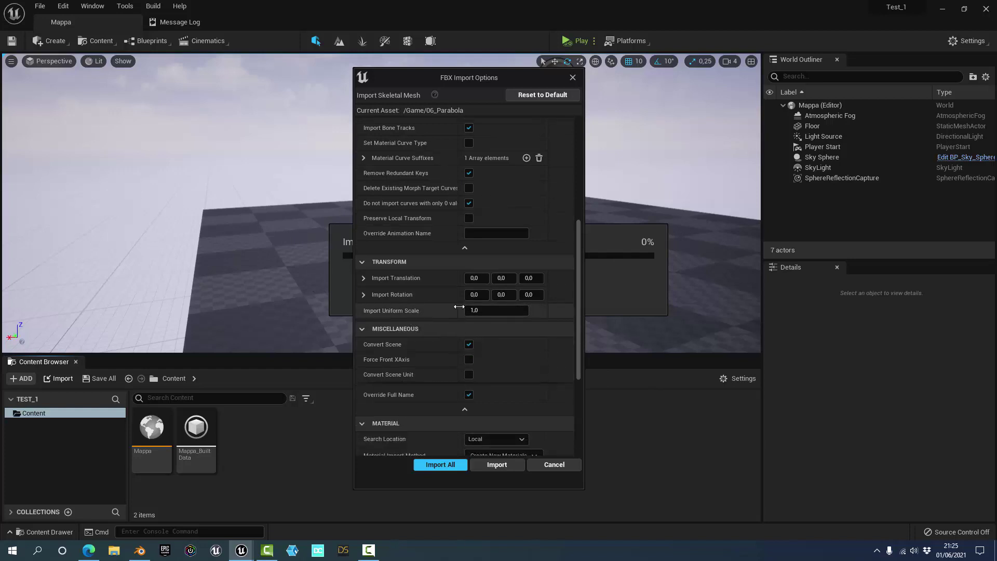
pyautogui.moveTo(458, 306); pyautogui.dragTo(438, 310)
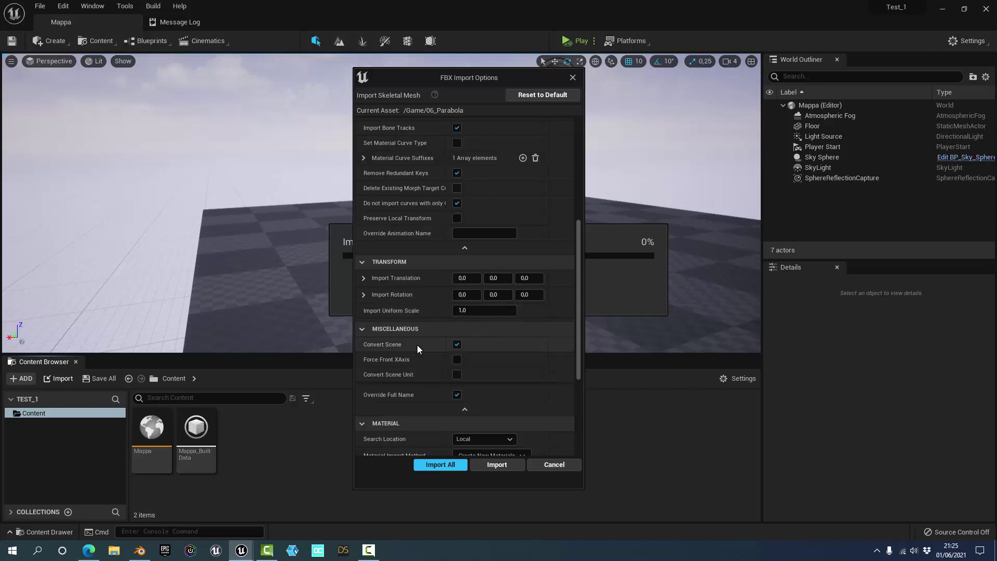
pyautogui.scroll(-1, 466, 310)
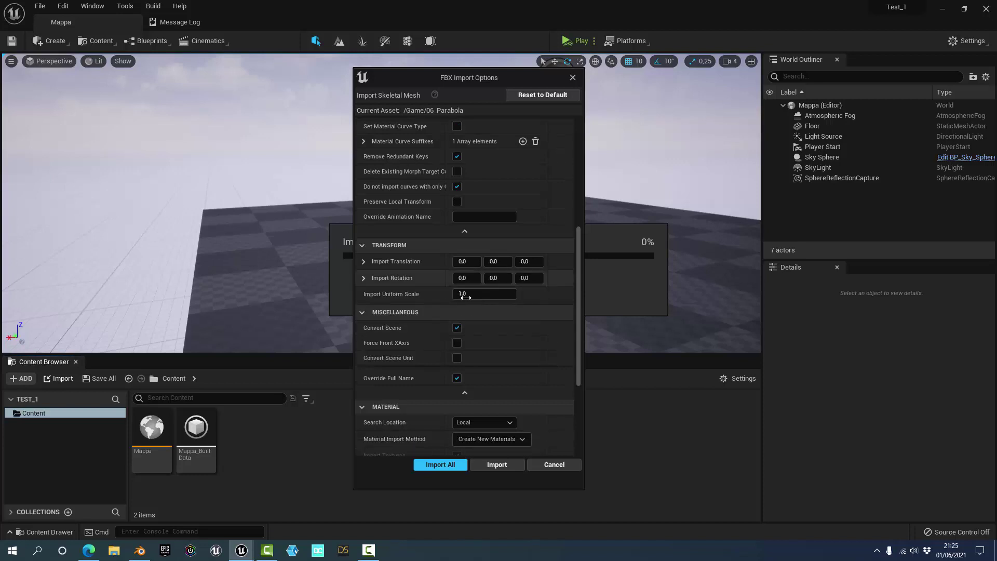
pyautogui.scroll(-3, 434, 324)
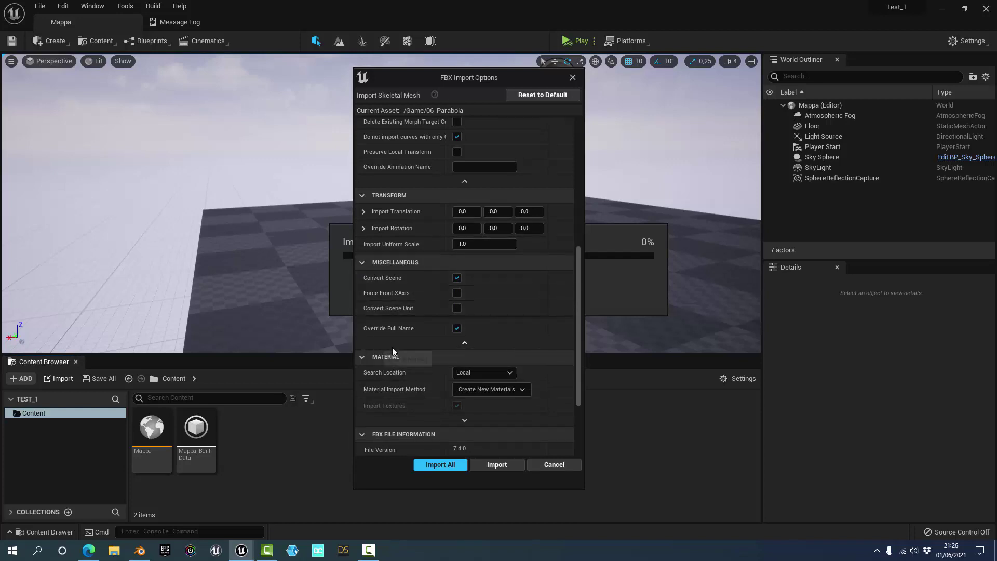
pyautogui.scroll(-1, 424, 327)
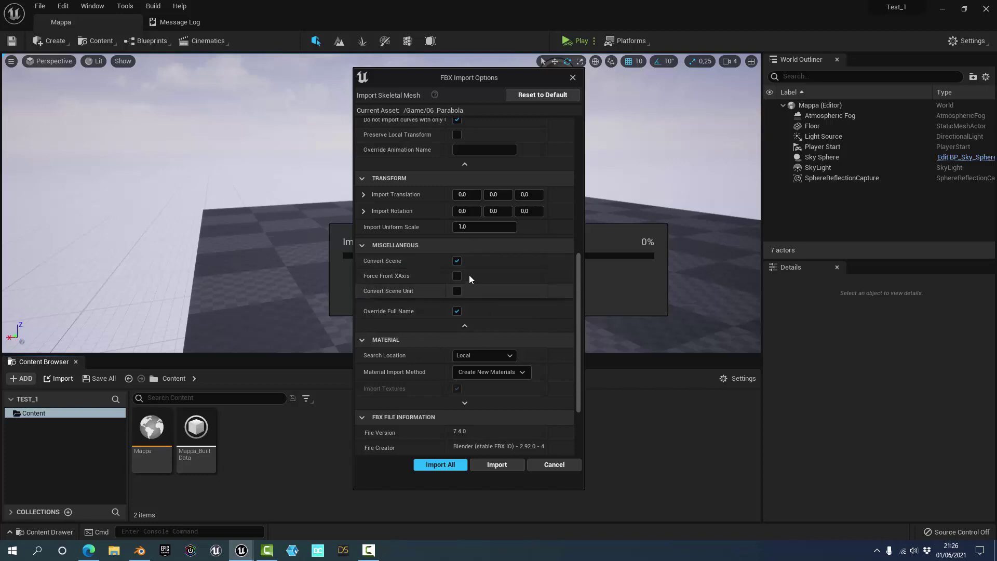
pyautogui.scroll(-3, 433, 285)
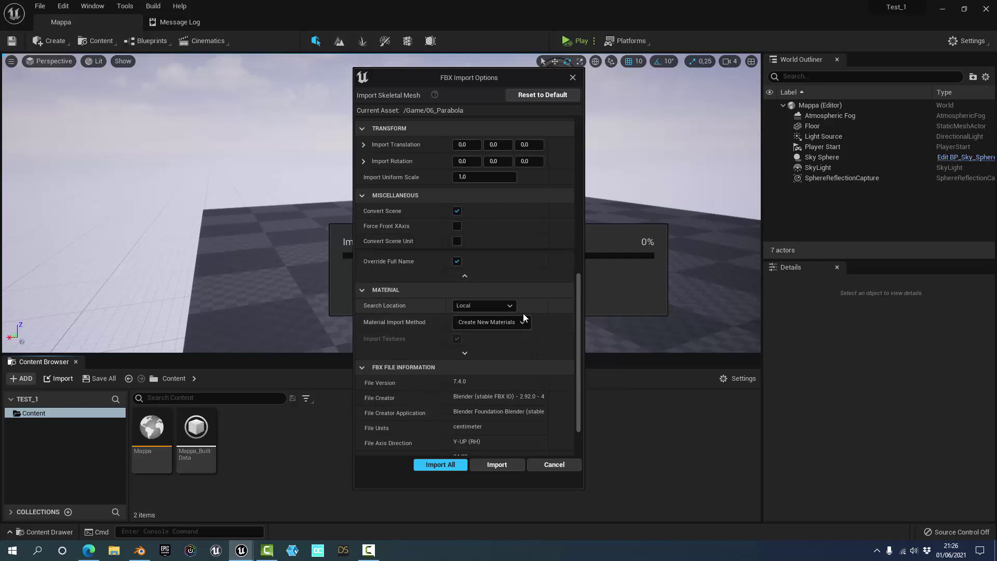
pyautogui.scroll(-3, 432, 348)
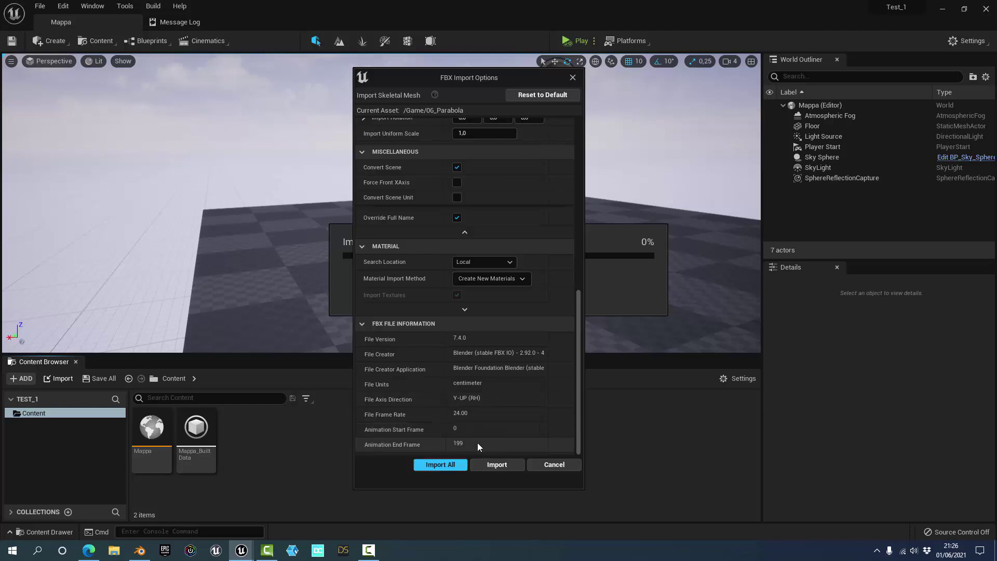
pyautogui.click(140, 550)
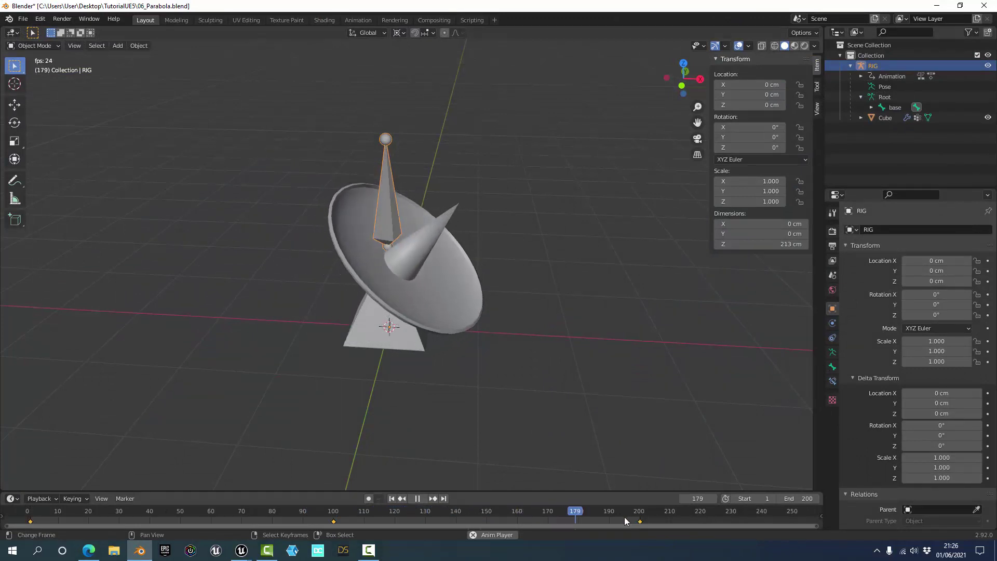
# Stop the dish rig's animation playback in Blender at frame 55
pyautogui.click(27, 521)
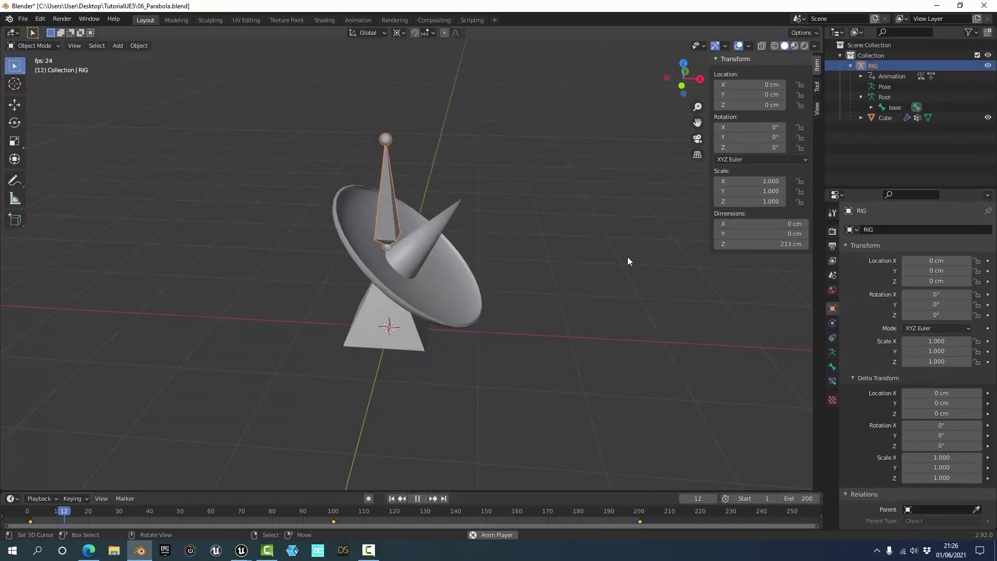
pyautogui.press('space')
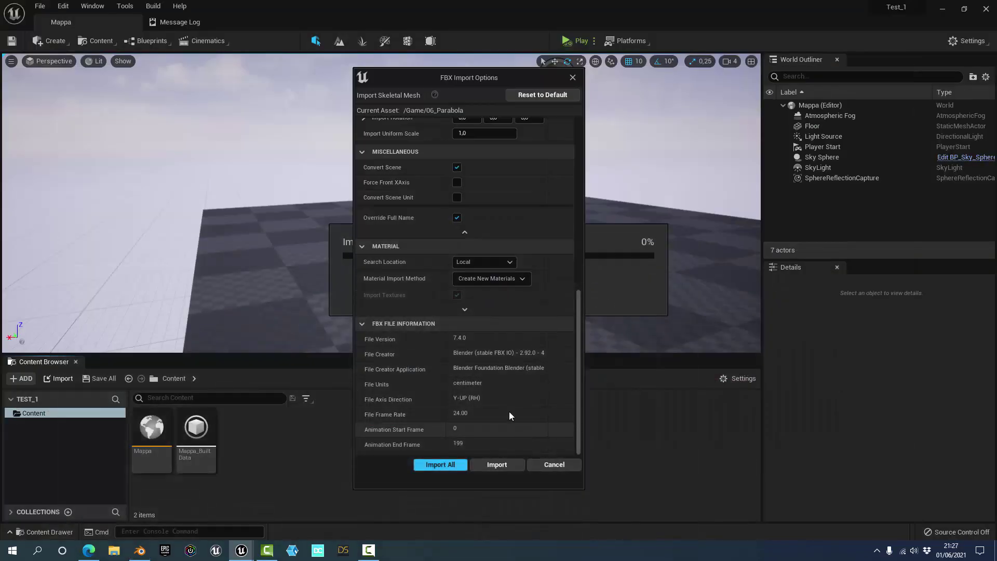
# Import the dish FBX with Import All, creating the mesh, Anim and Skeleton assets
pyautogui.scroll(5, 462, 366)
pyautogui.scroll(5, 462, 328)
pyautogui.scroll(5, 439, 300)
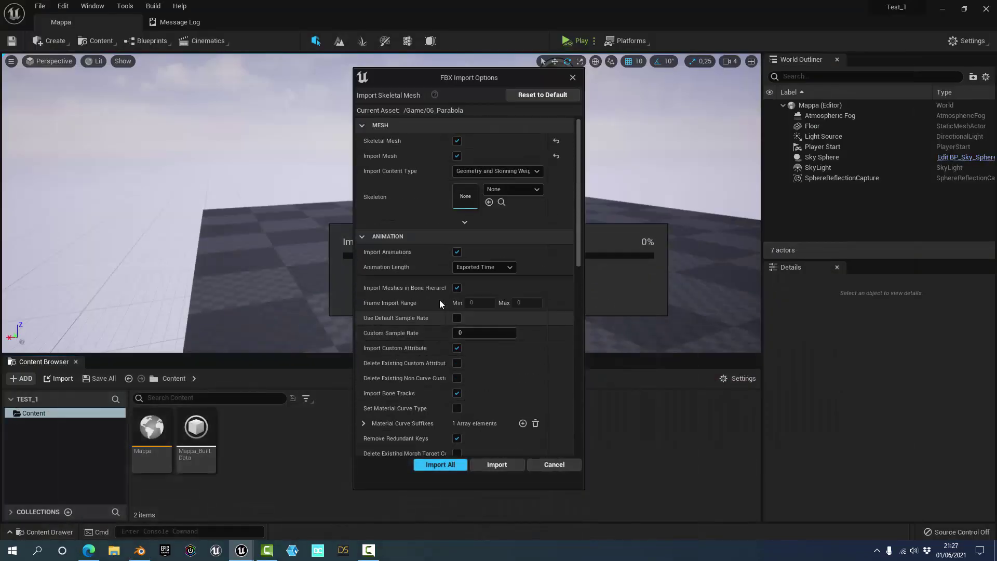
pyautogui.click(490, 463)
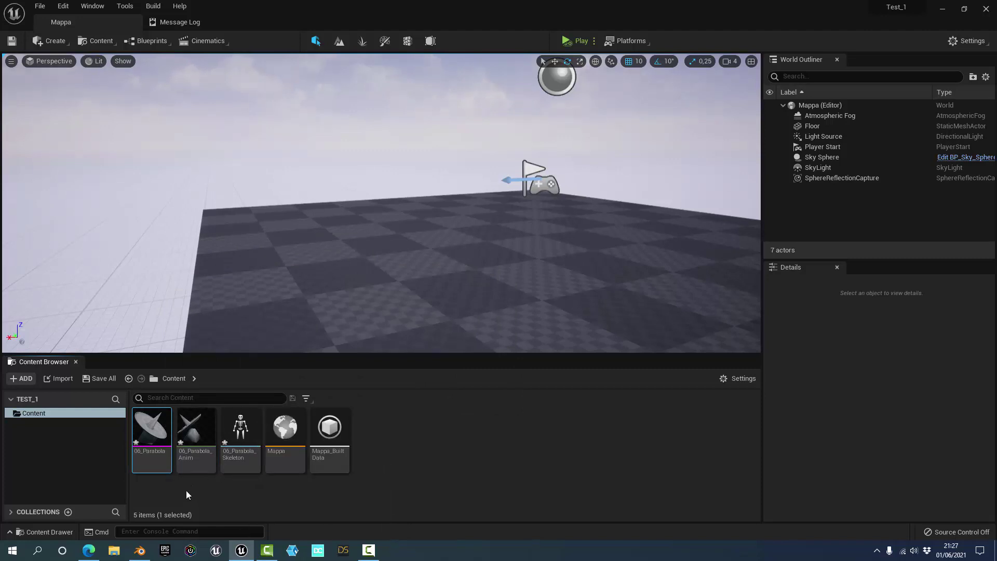
pyautogui.click(241, 442)
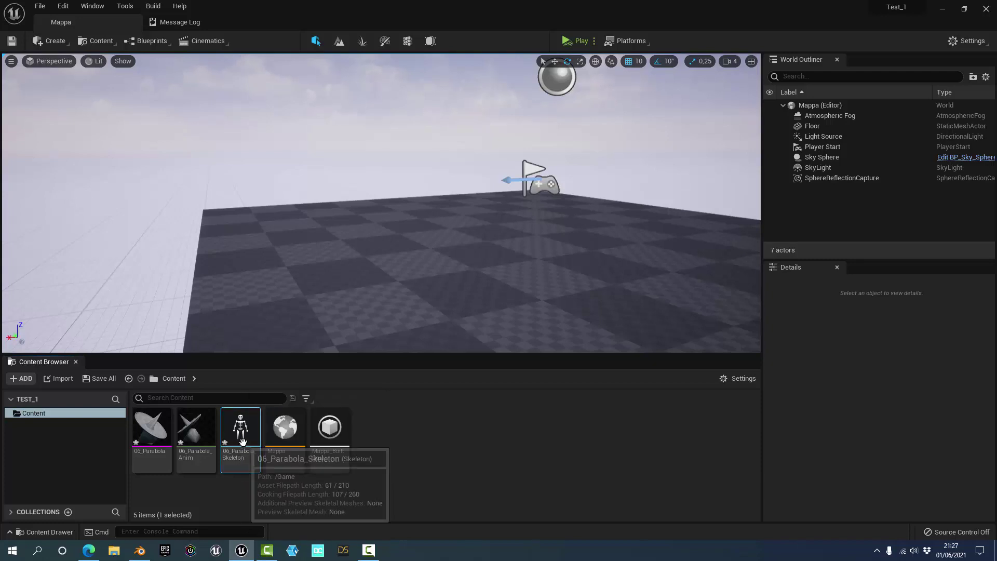
pyautogui.doubleClick(248, 440)
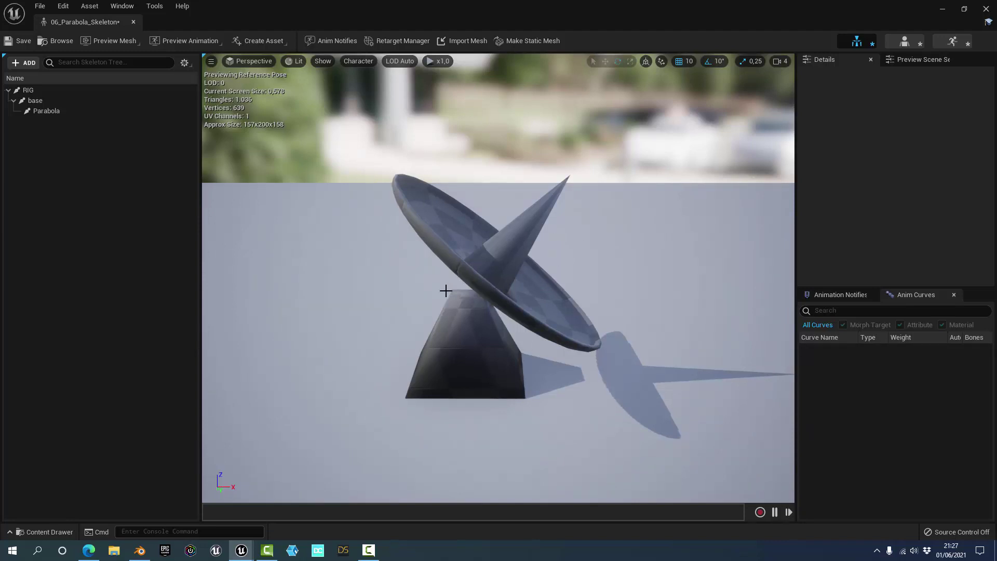
pyautogui.click(56, 107)
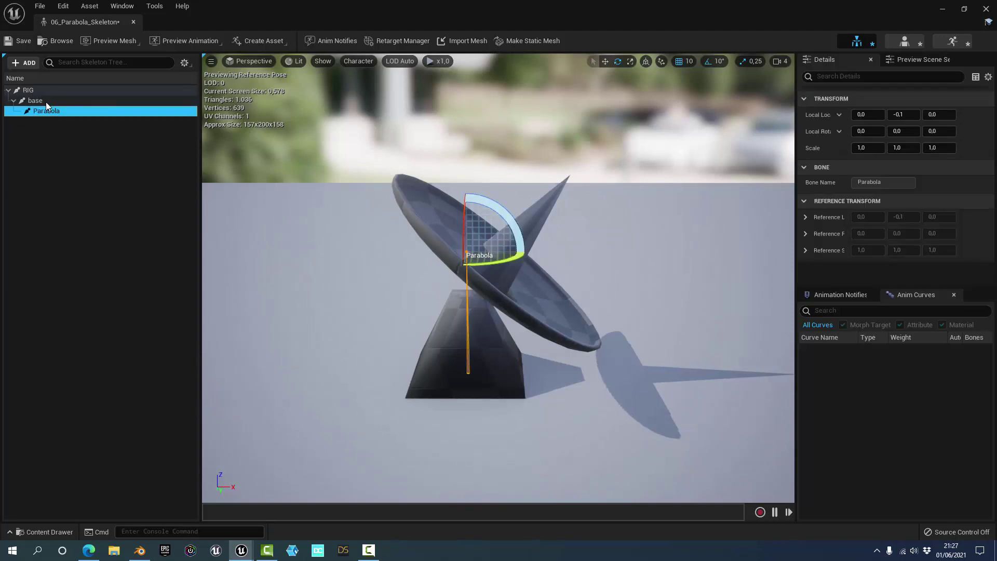
pyautogui.click(45, 102)
pyautogui.click(44, 109)
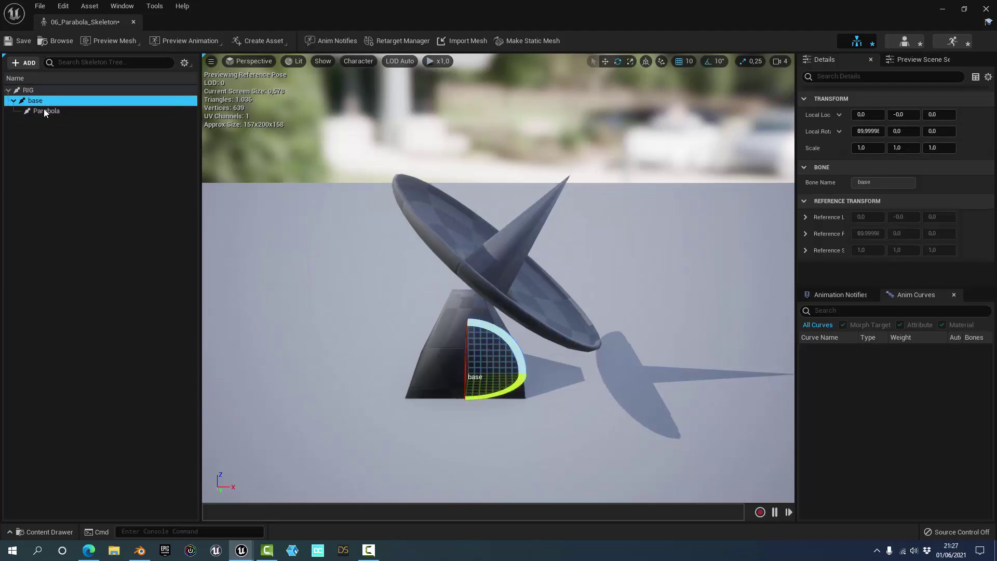
pyautogui.moveTo(414, 326)
pyautogui.mouseDown()
pyautogui.moveTo(385, 160)
pyautogui.moveTo(482, 214)
pyautogui.moveTo(487, 186)
pyautogui.mouseUp()
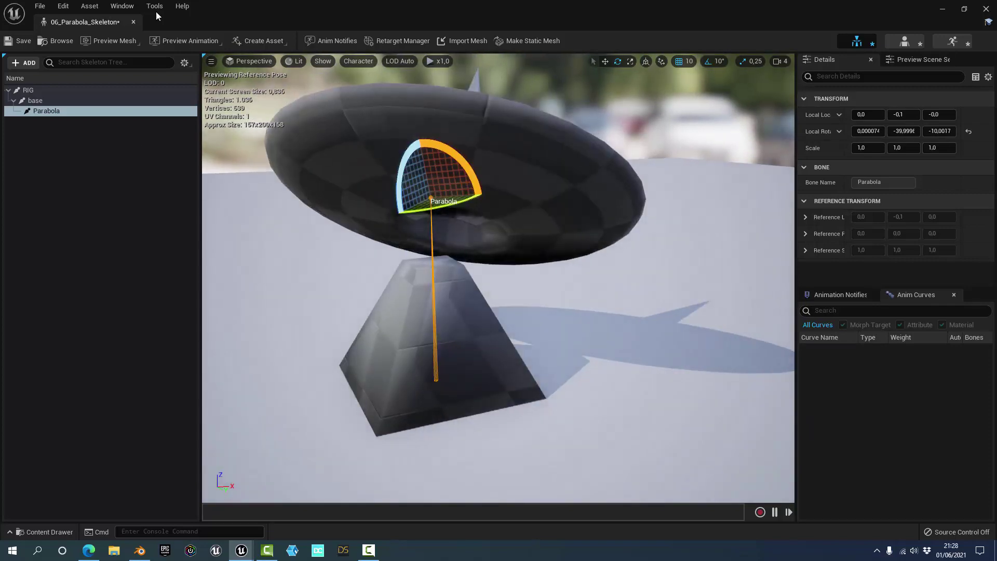
pyautogui.click(132, 22)
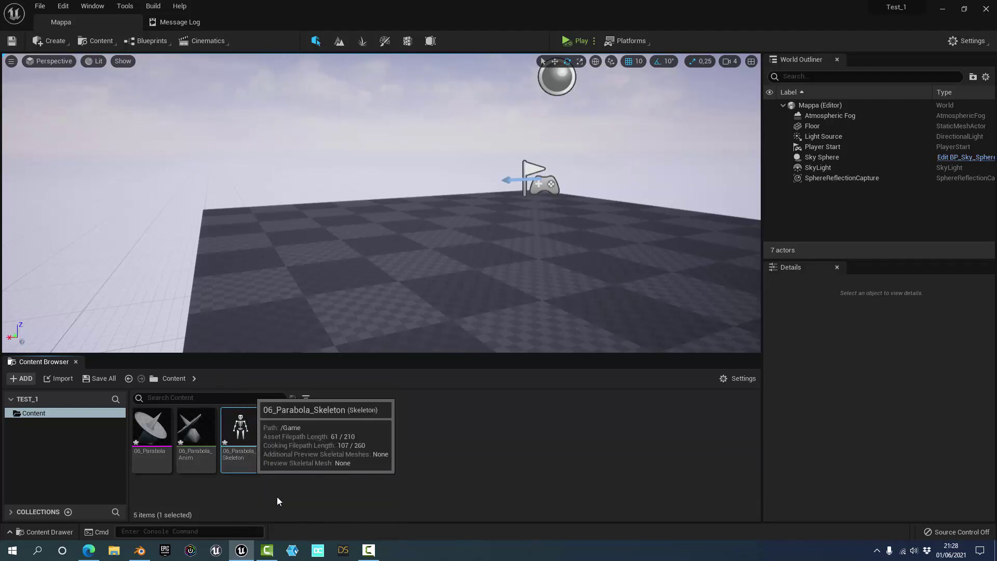
# Inspect 06_Parabola, 06_Parabola_Skeleton and 06_Parabola_Anim, finding the Anim has zero keys at 60 fps
pyautogui.click(136, 426)
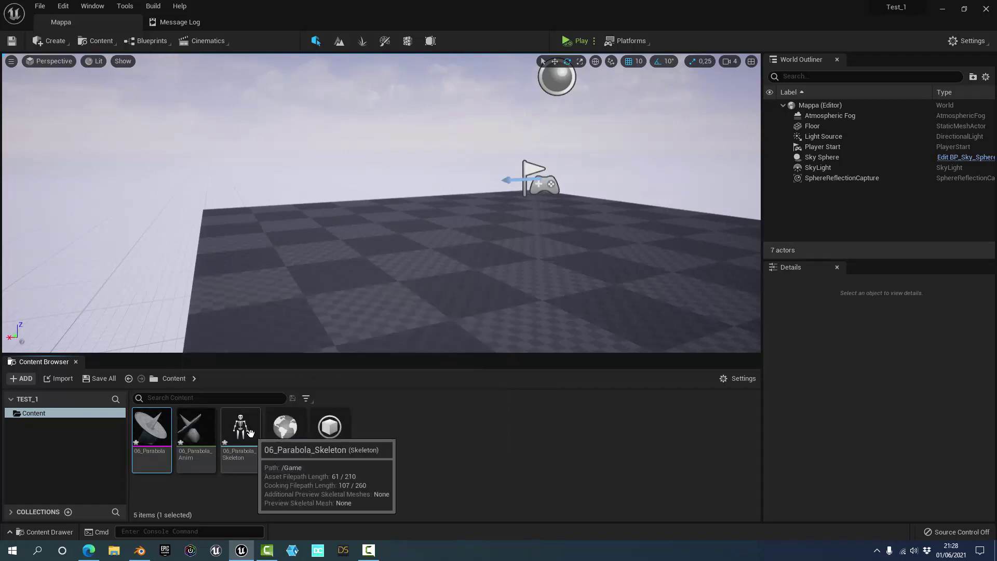
pyautogui.click(248, 432)
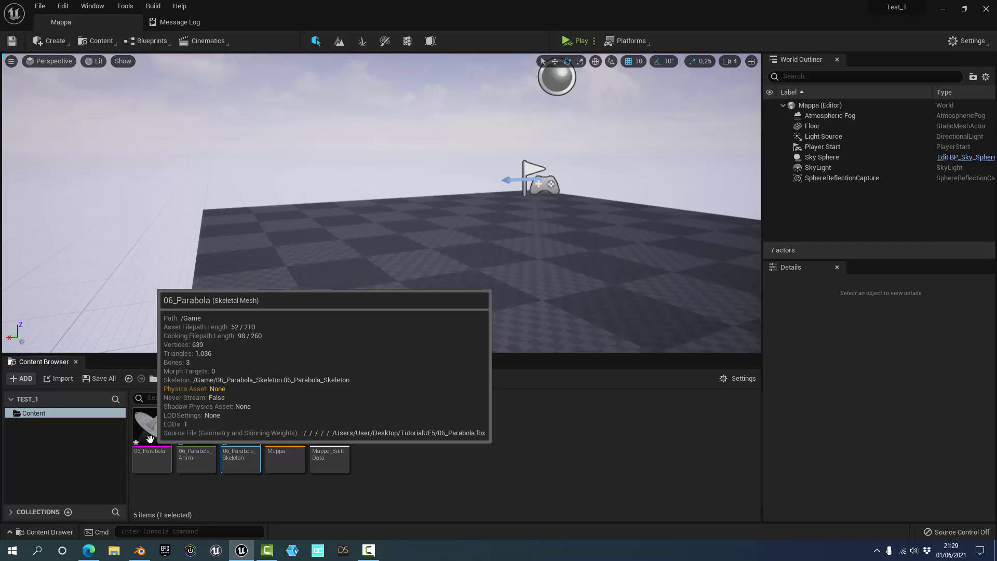
pyautogui.click(196, 415)
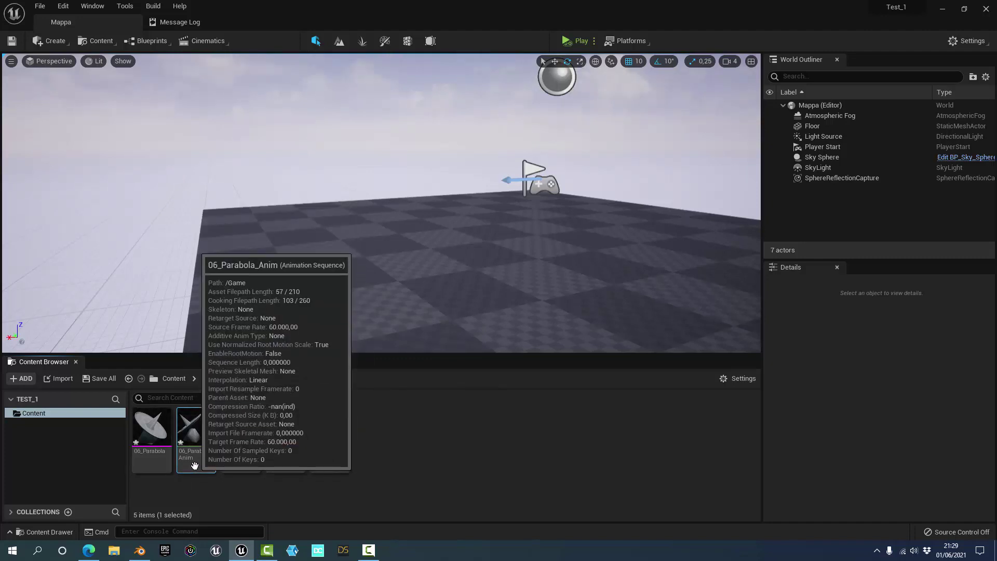
# In Blender, split the viewport into a widened Action Editor beside the 3D view and browse its actions
pyautogui.click(140, 549)
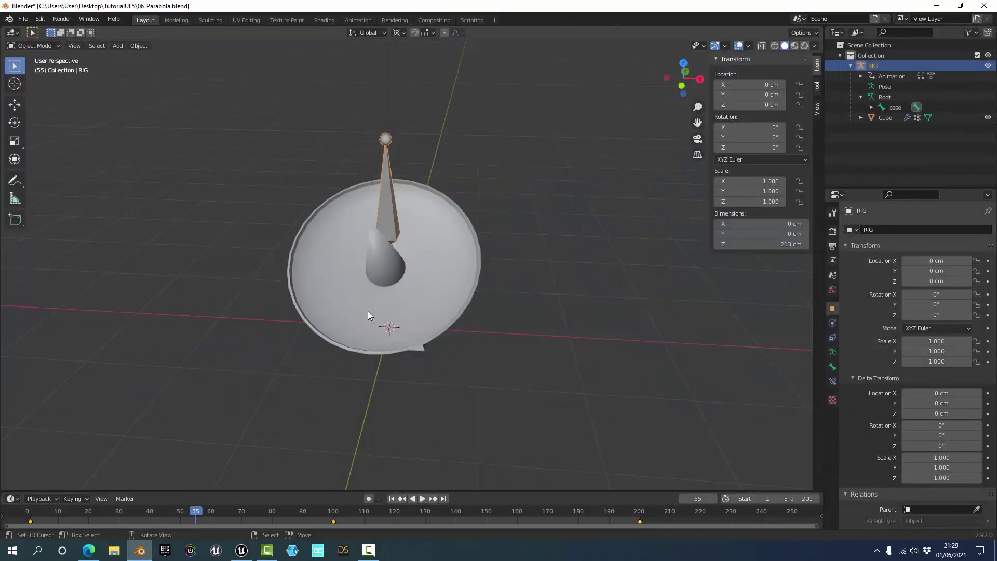
pyautogui.moveTo(3, 27); pyautogui.dragTo(343, 46)
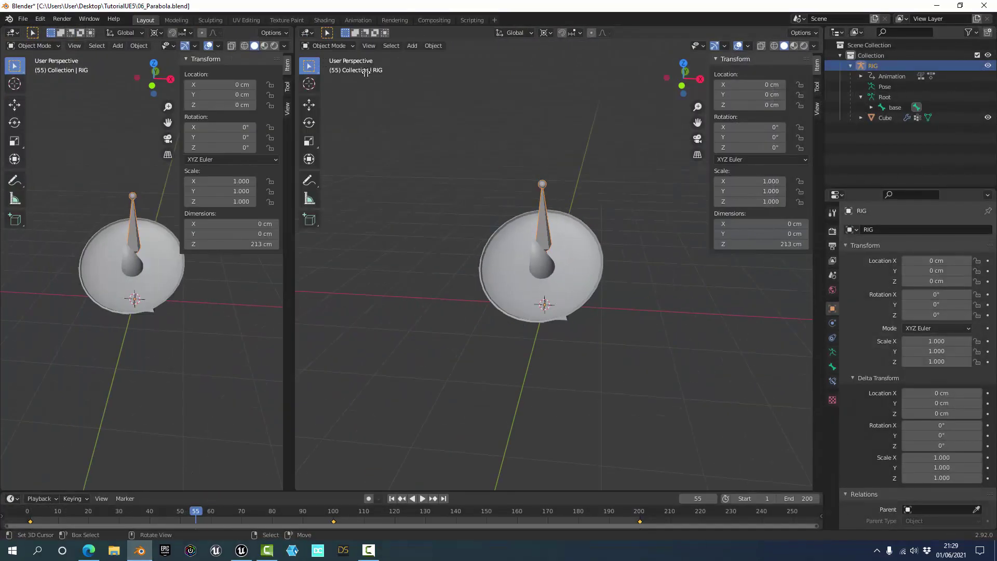
pyautogui.click(13, 32)
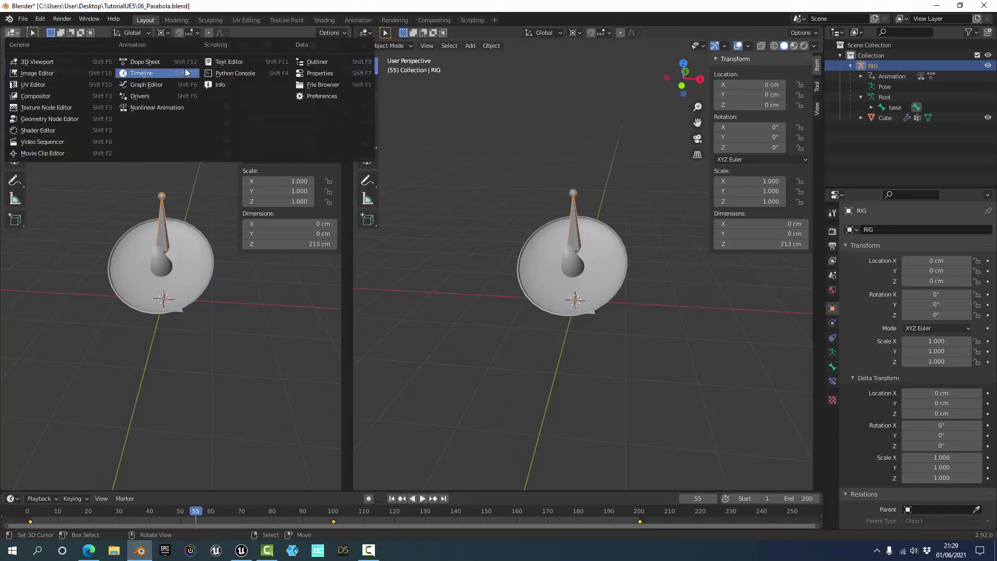
pyautogui.click(167, 68)
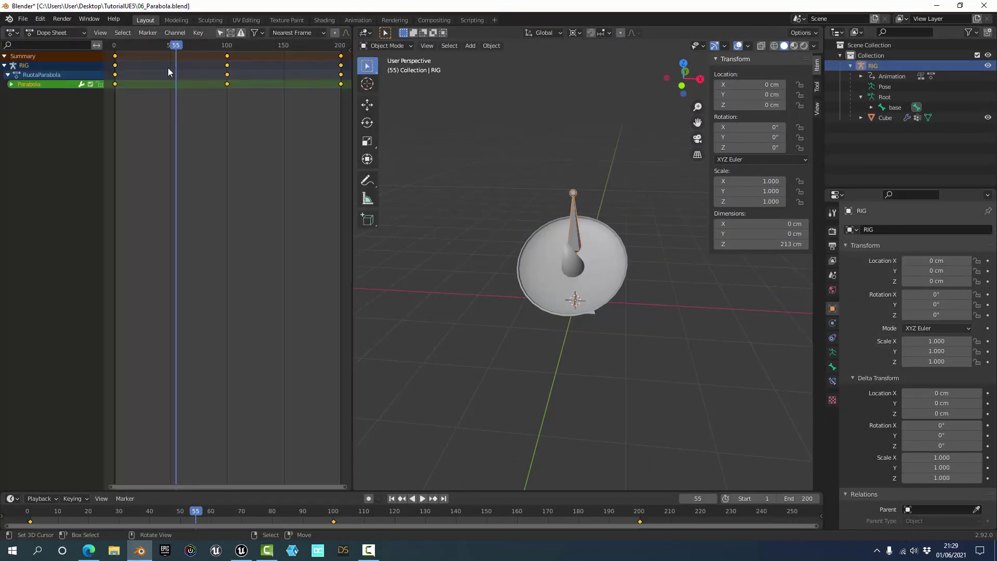
pyautogui.click(48, 33)
pyautogui.click(57, 54)
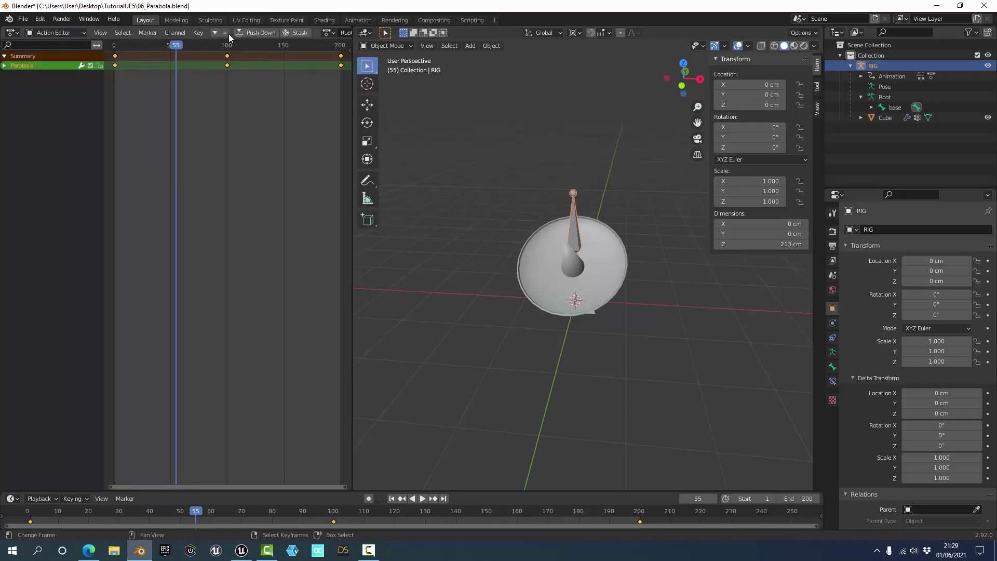
pyautogui.moveTo(351, 77); pyautogui.dragTo(536, 76)
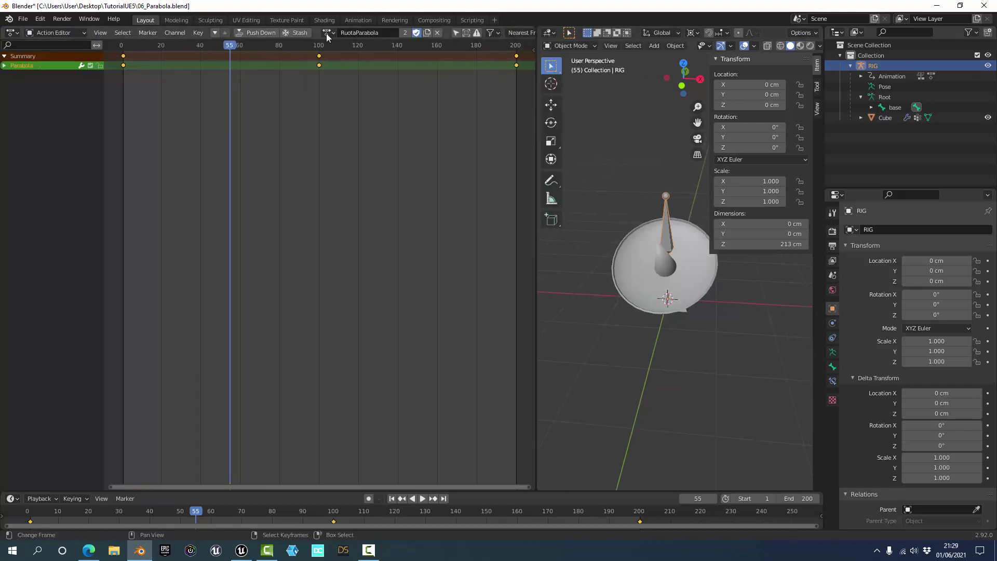
pyautogui.click(327, 32)
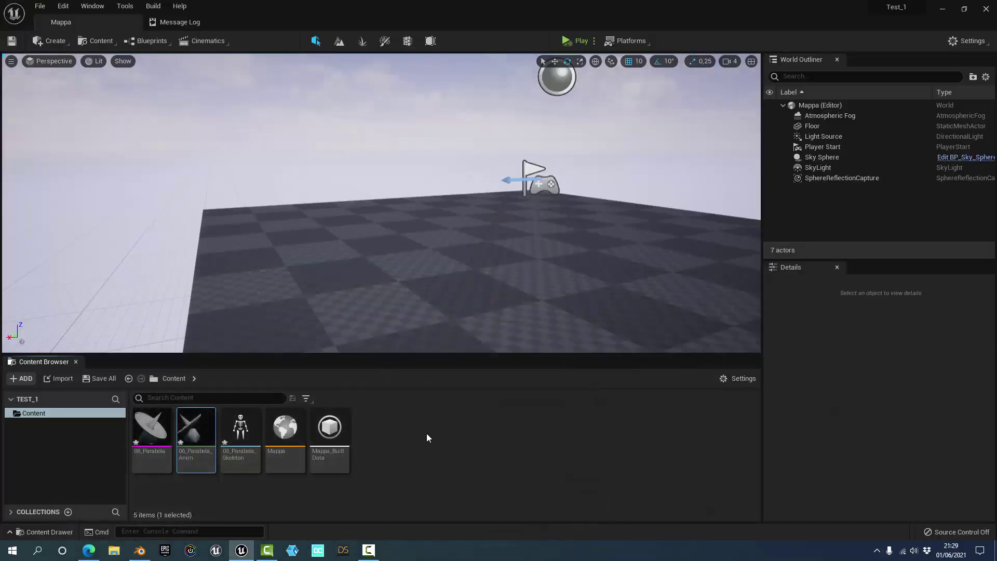
pyautogui.doubleClick(198, 432)
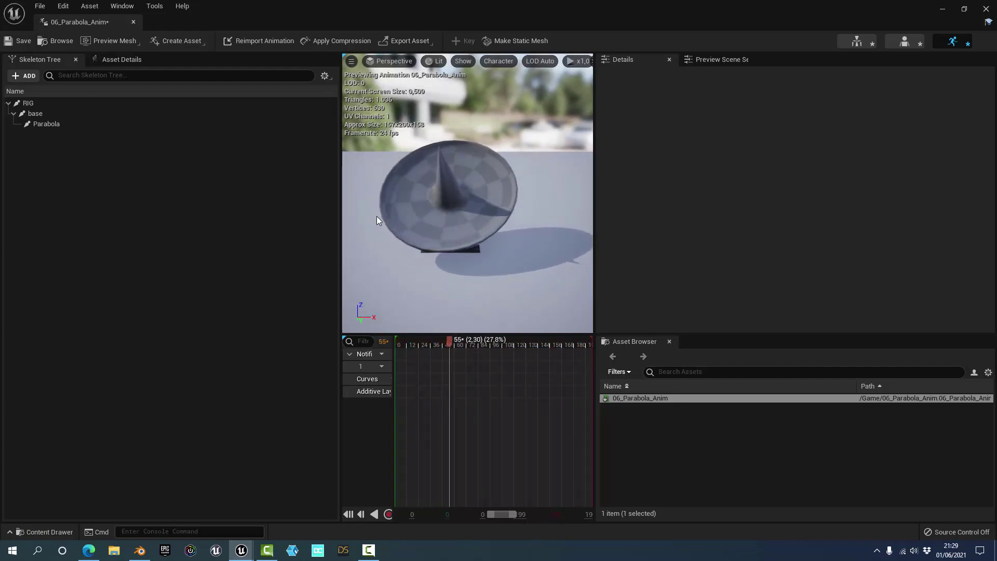
pyautogui.click(134, 21)
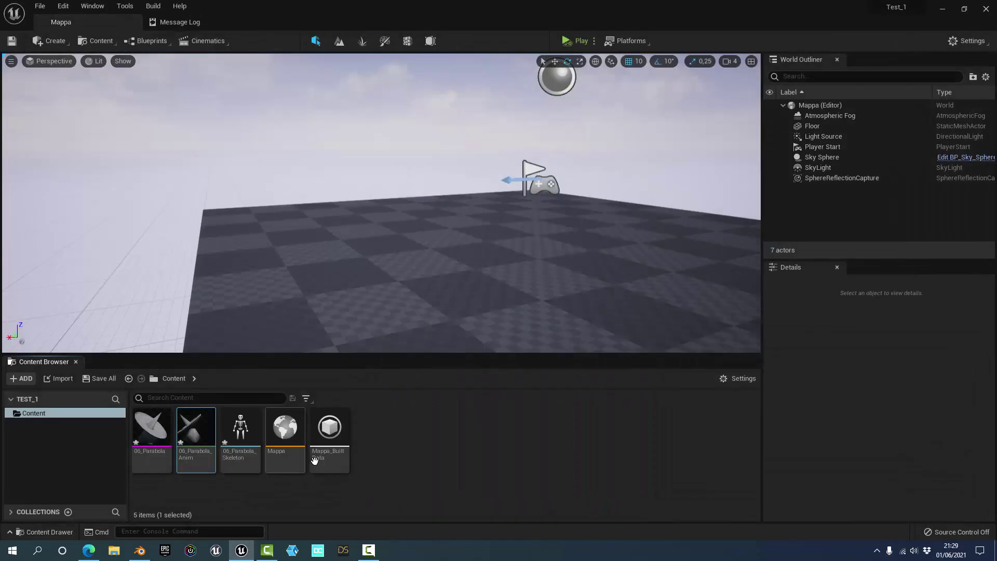
# Save the three imported assets with Save All, then select the 06_Parabola skeletal mesh
pyautogui.click(86, 380)
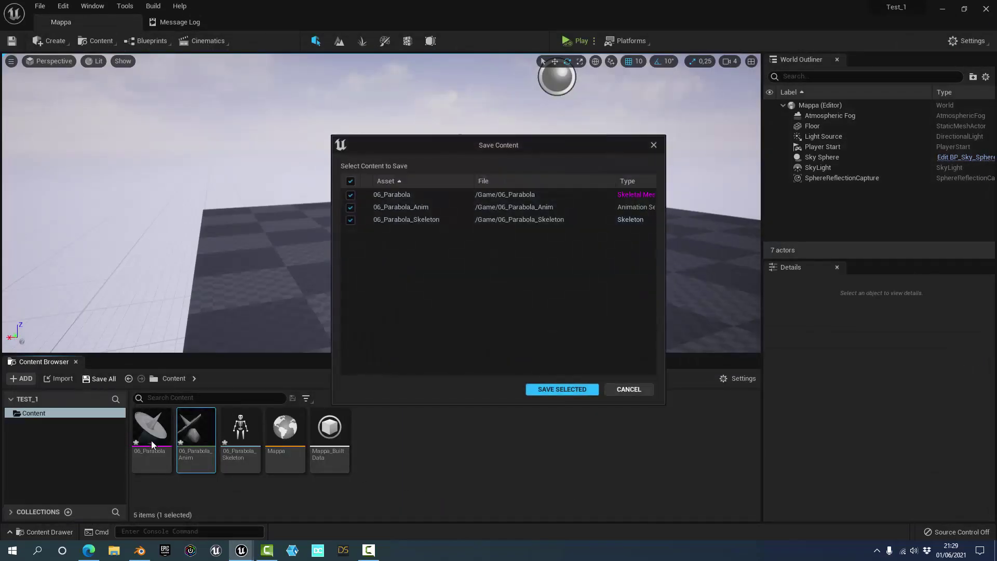
pyautogui.click(577, 391)
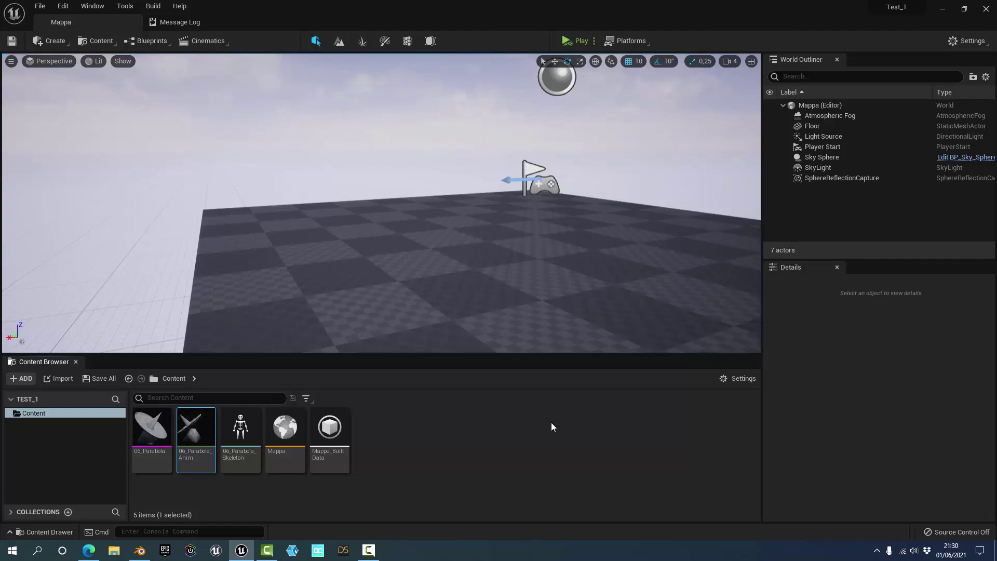
pyautogui.press('Left')
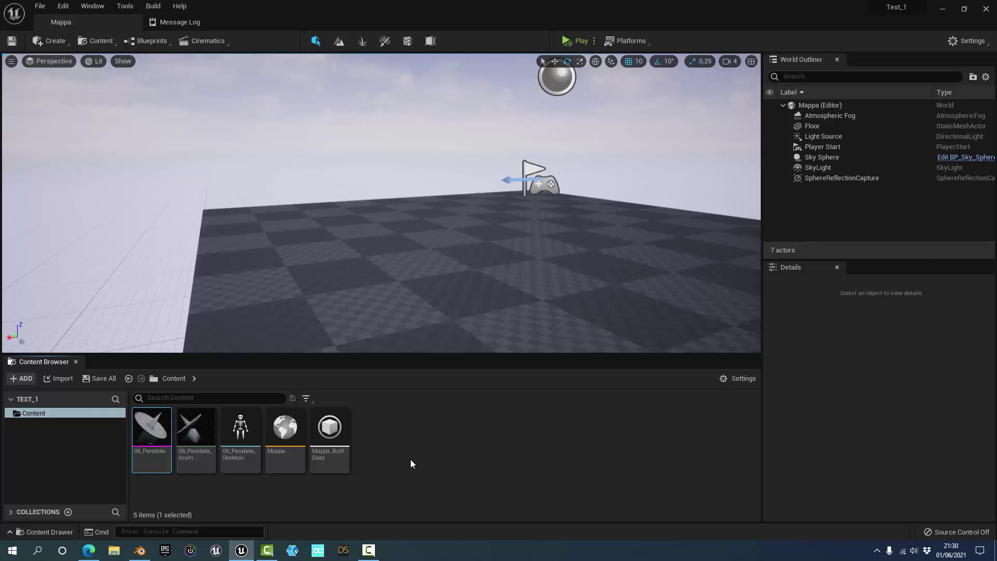
# Place the 06_Parabola dish in the level and briefly play the level to test it
pyautogui.moveTo(148, 435)
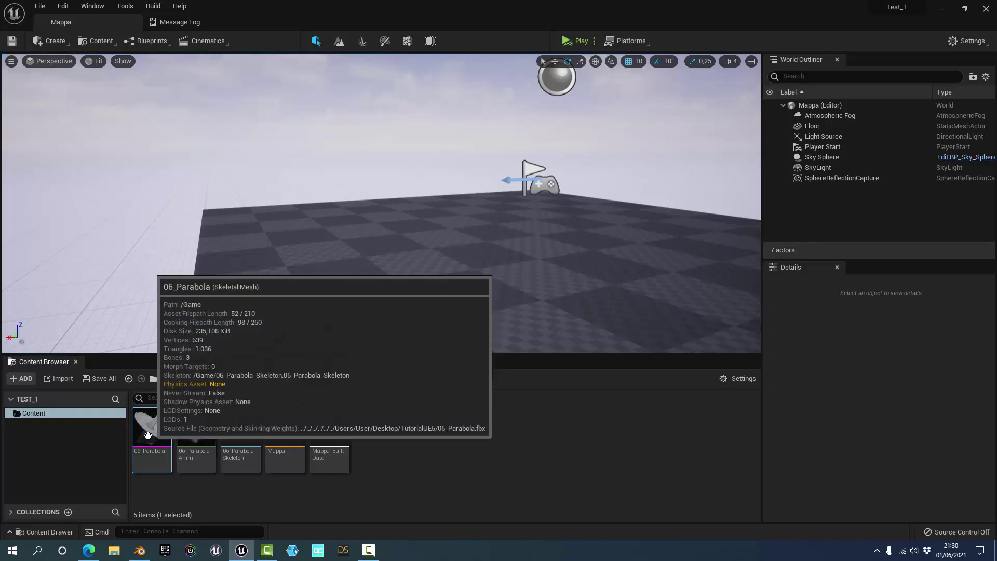
pyautogui.moveTo(148, 435); pyautogui.dragTo(407, 251)
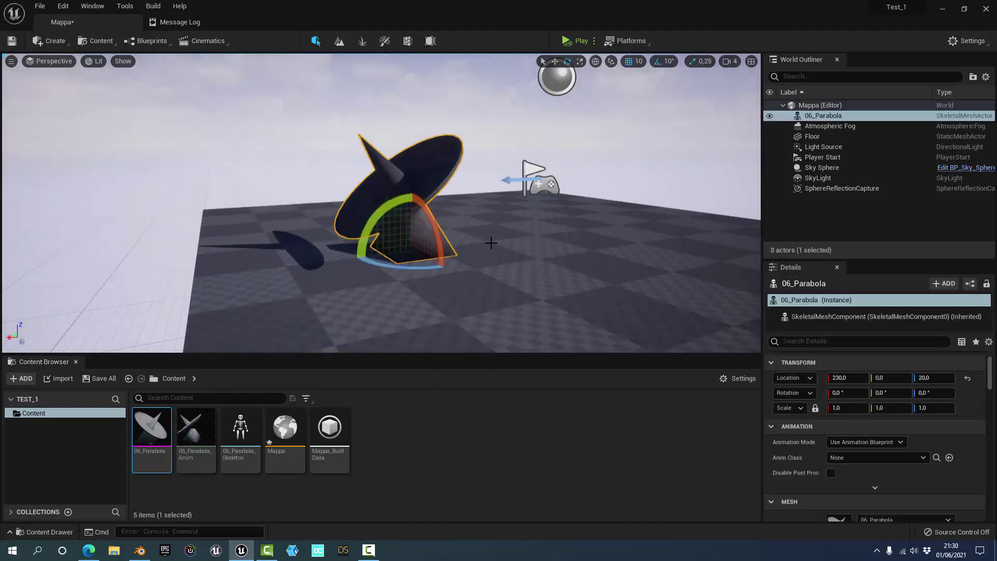
pyautogui.click(572, 39)
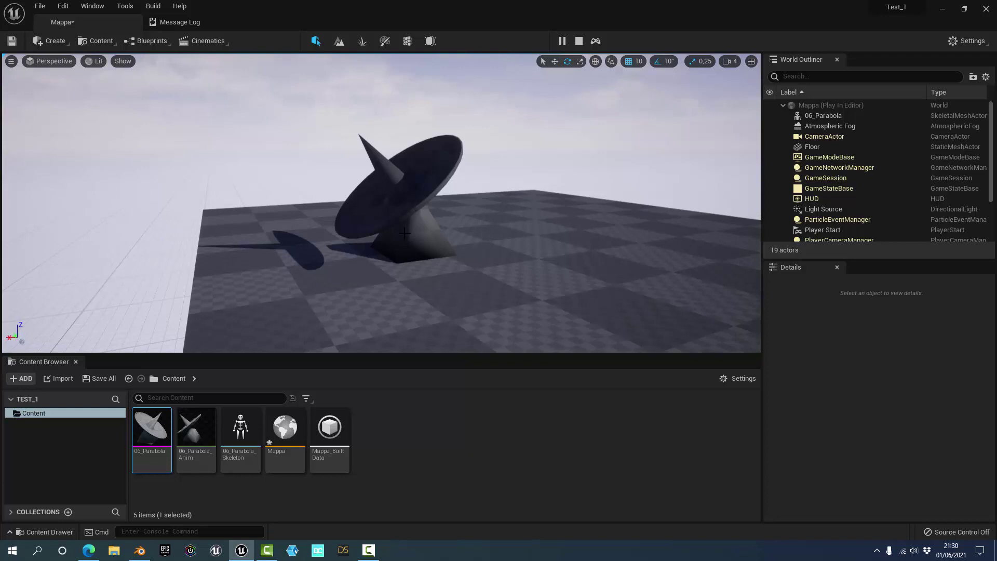
pyautogui.click(579, 40)
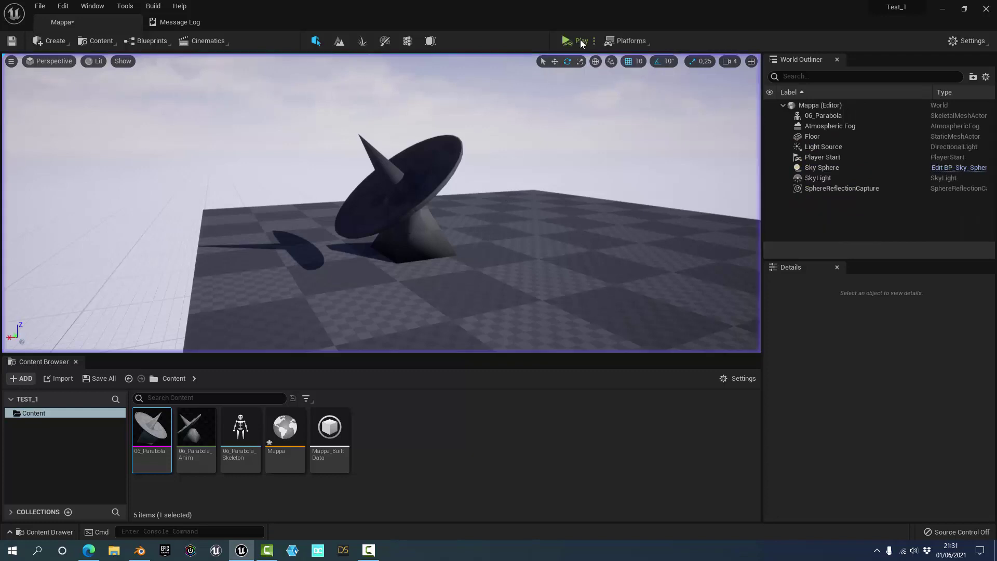
# Take the 06_Parabola actor back out of the level, leaving seven actors
pyautogui.click(438, 229)
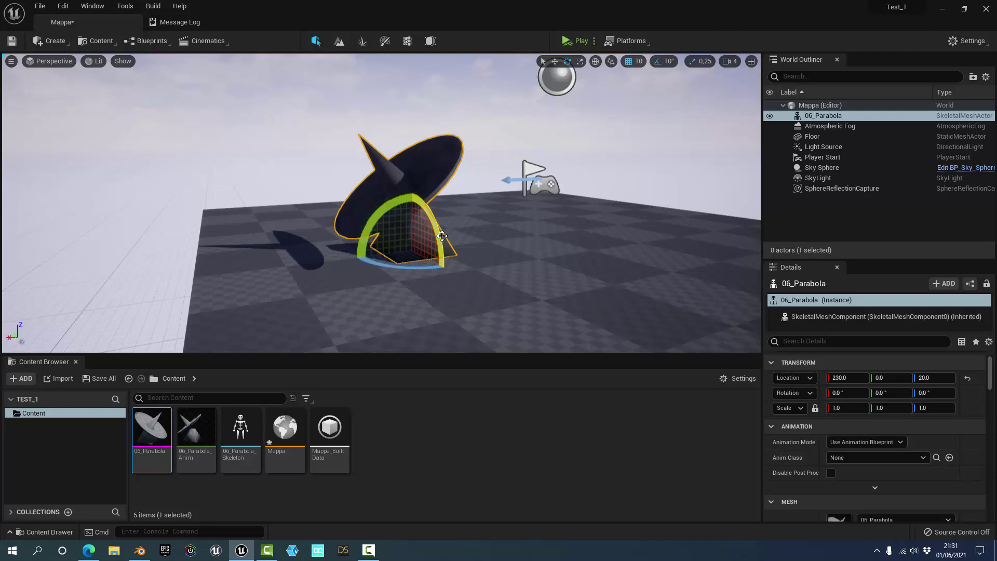
pyautogui.moveTo(442, 236); pyautogui.dragTo(470, 238, button='middle')
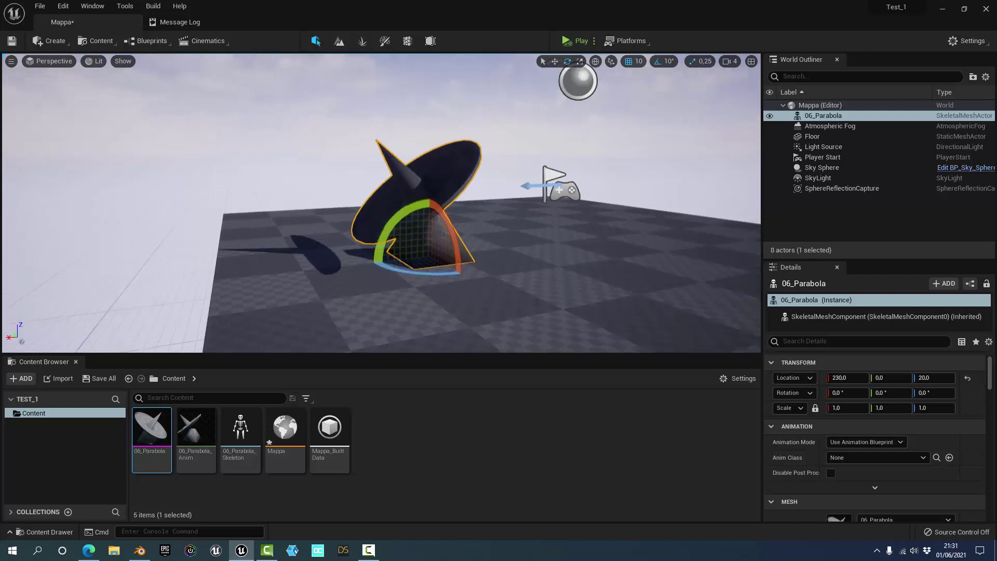
pyautogui.hotkey('ctrl', 'z')
pyautogui.click(394, 444)
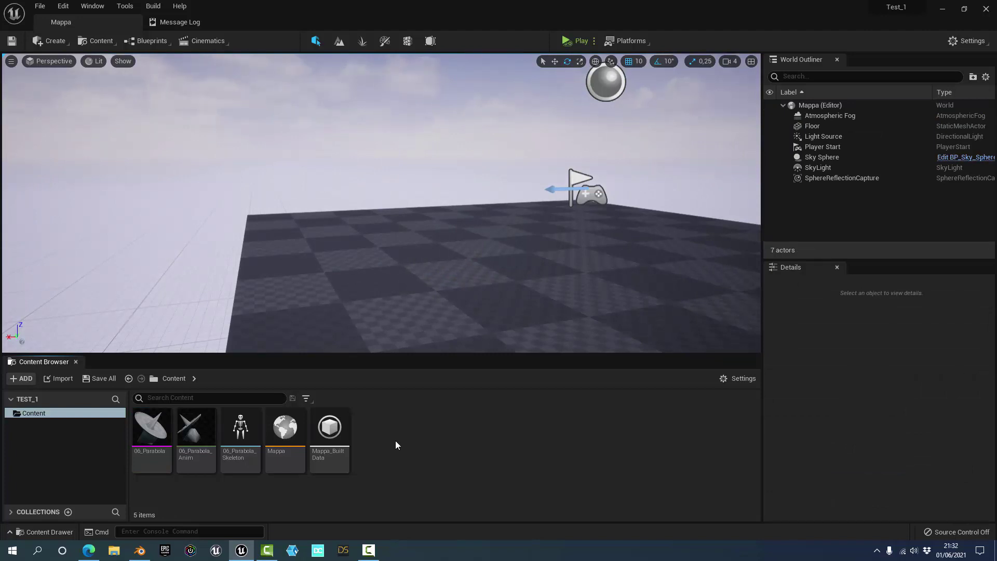
# Create an Actor-based Blueprint class named Parabola_BP in the Content folder
pyautogui.rightClick(396, 444)
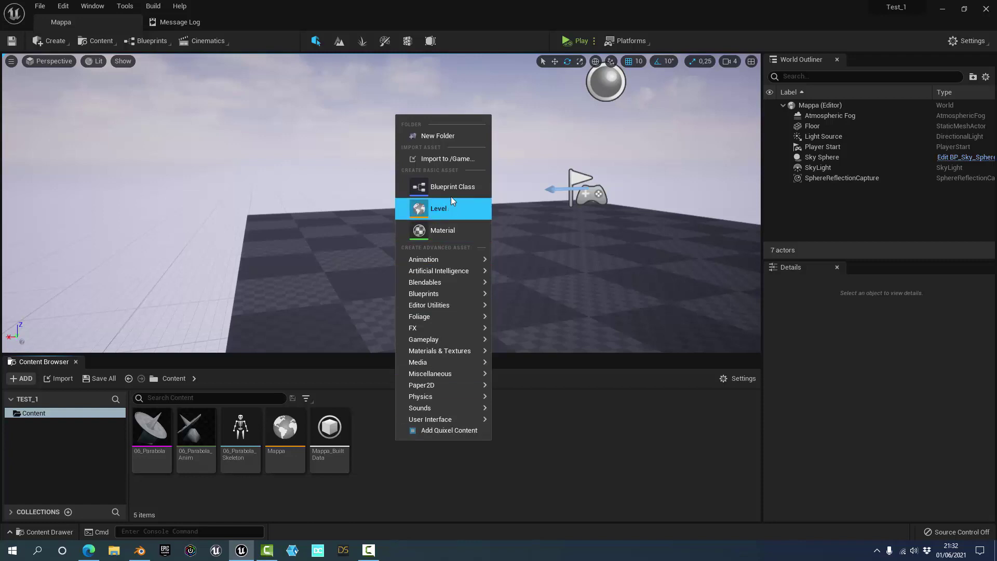
pyautogui.moveTo(443, 261)
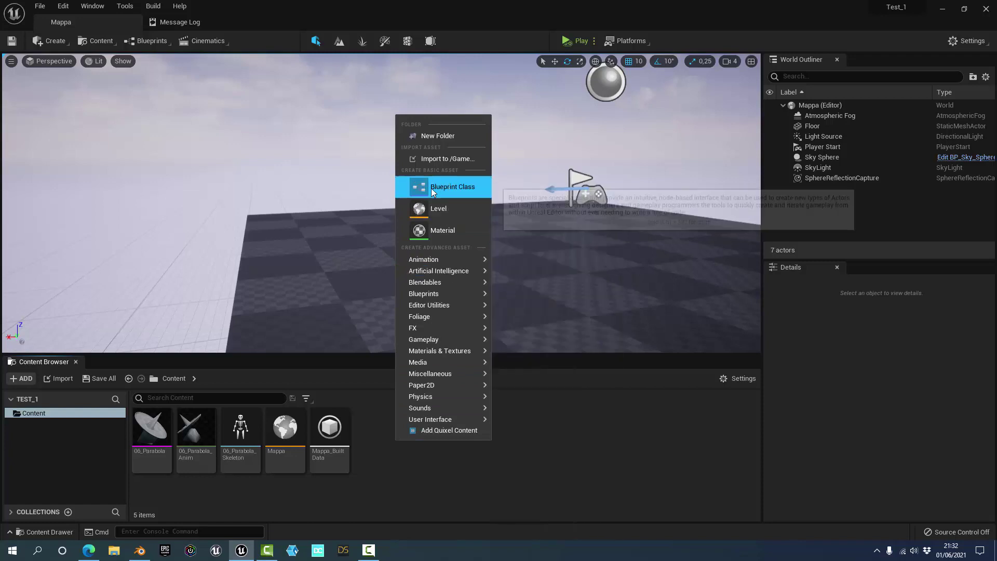
pyautogui.click(446, 189)
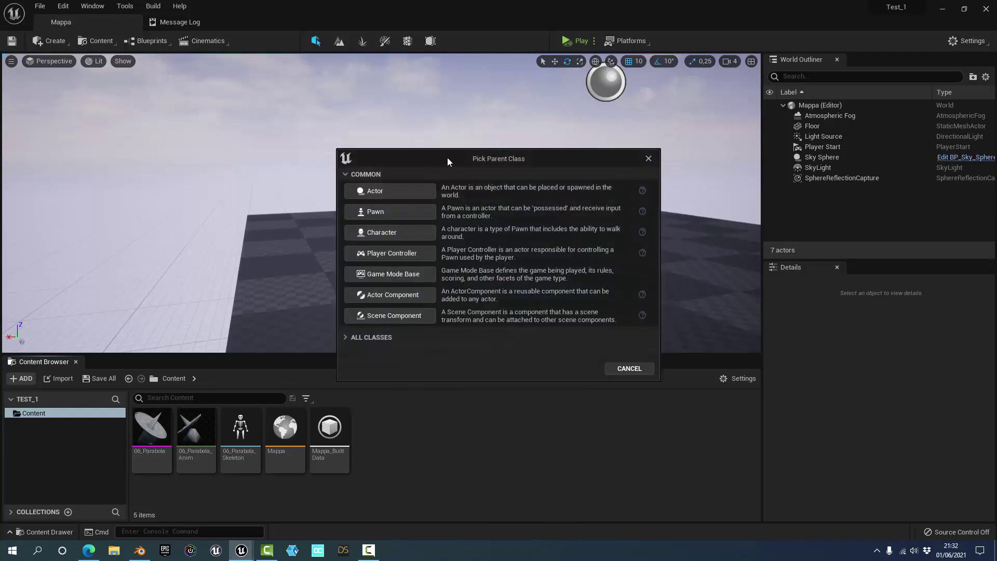
pyautogui.moveTo(447, 159); pyautogui.dragTo(493, 146)
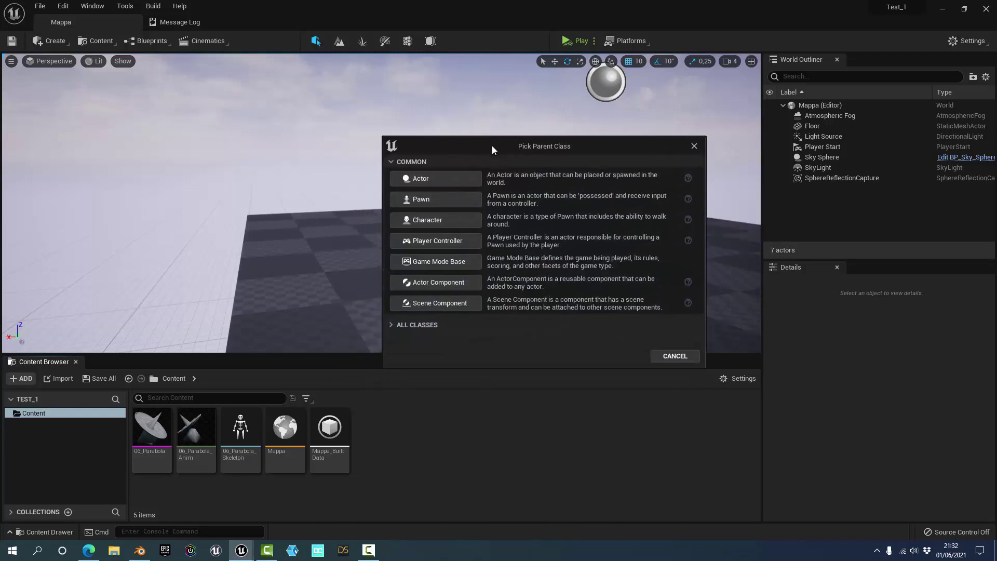
pyautogui.click(460, 176)
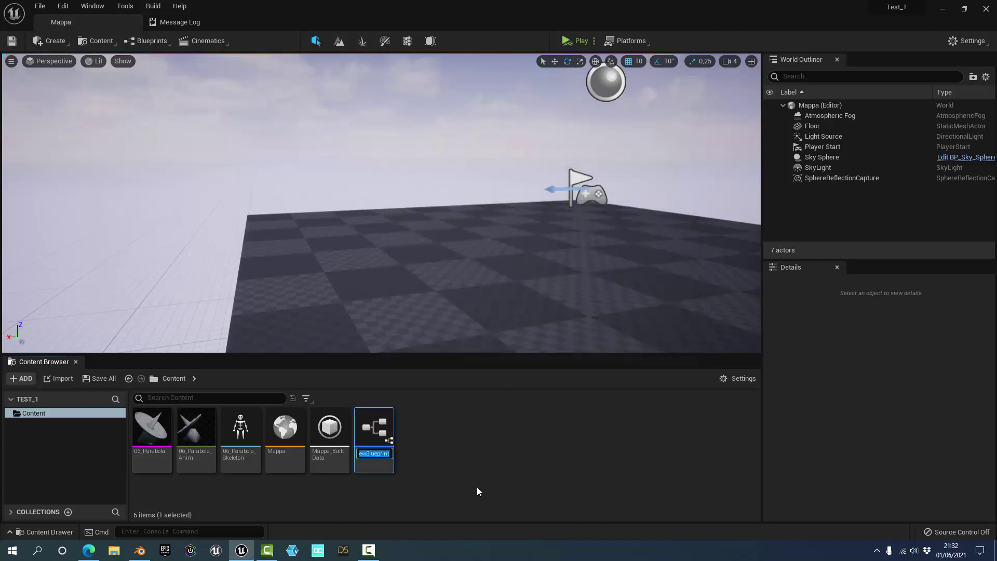
pyautogui.write('Parabola_BP')
pyautogui.press('Return')
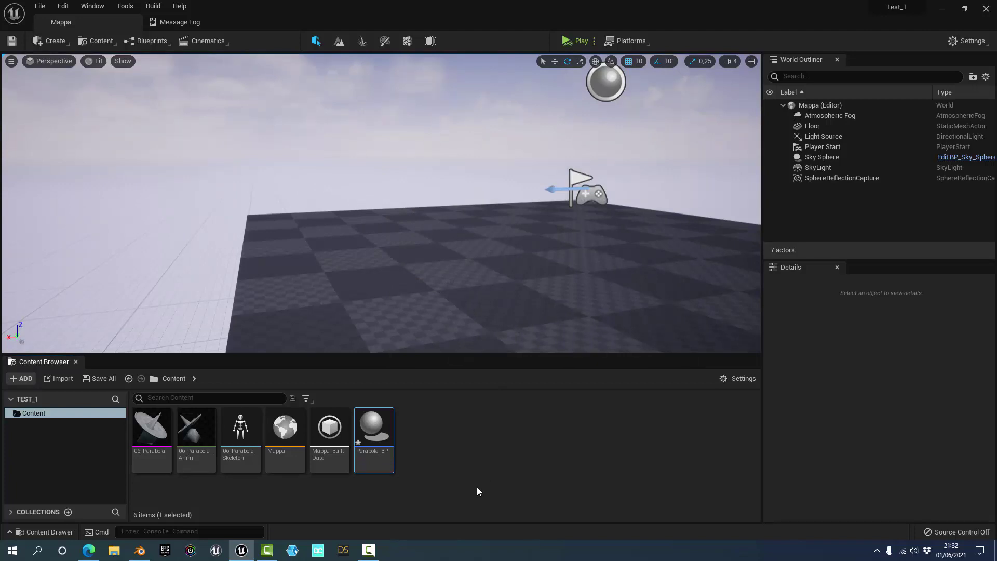
# Look over the Parabola_BP, 06_Parabola_Skeleton, 06_Parabola and 06_Parabola_Anim assets in turn
pyautogui.click(477, 487)
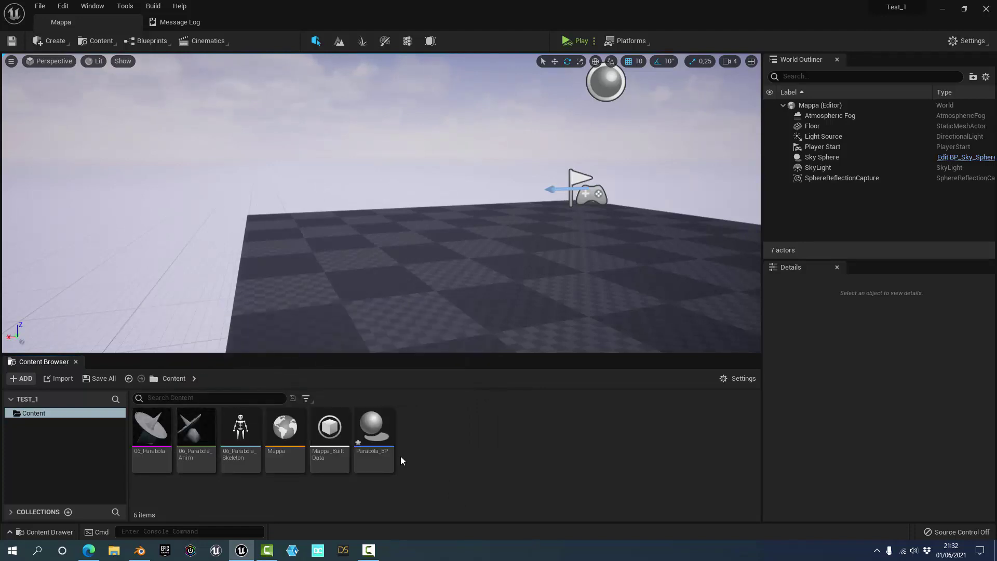
pyautogui.click(387, 451)
pyautogui.click(244, 451)
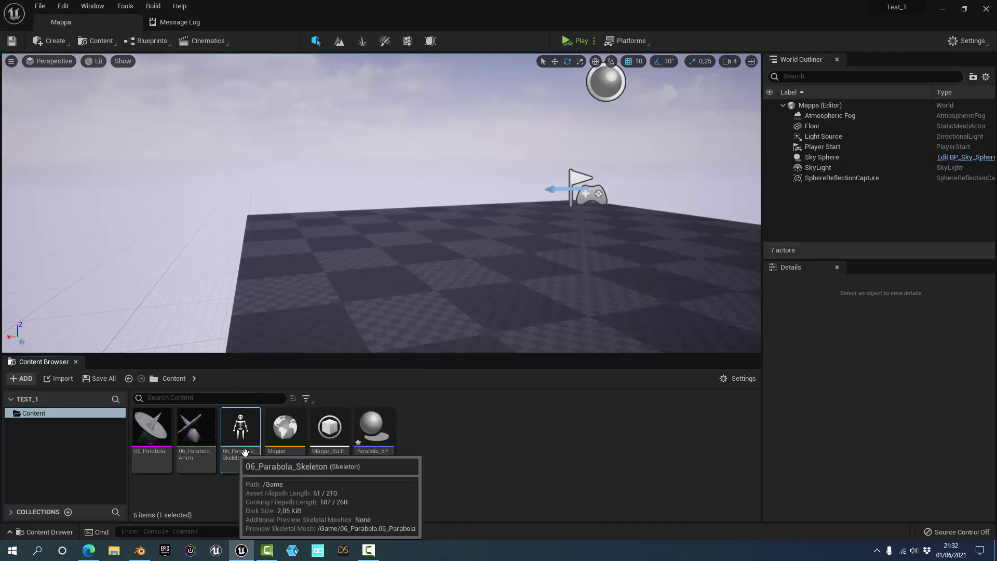
pyautogui.click(152, 431)
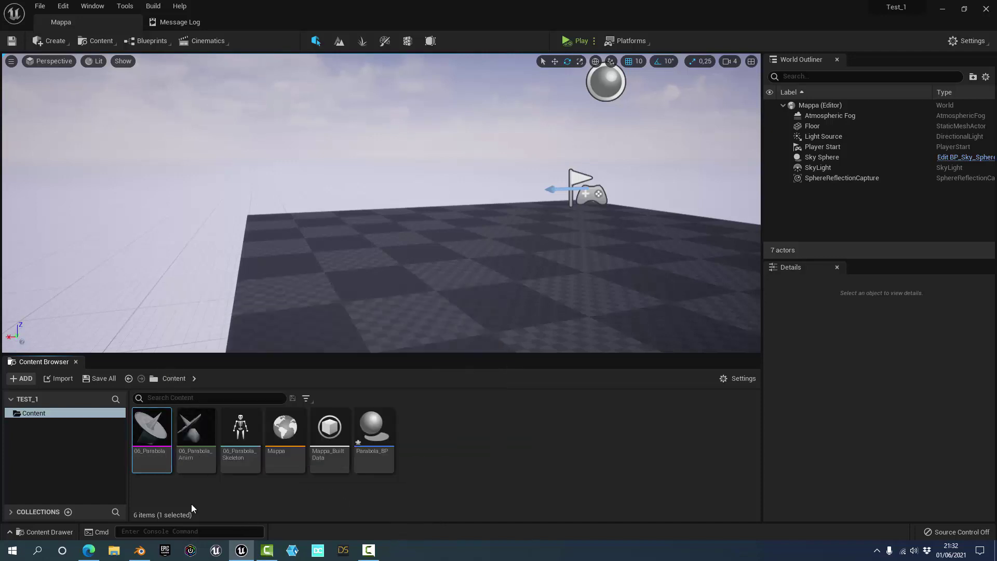
pyautogui.click(197, 440)
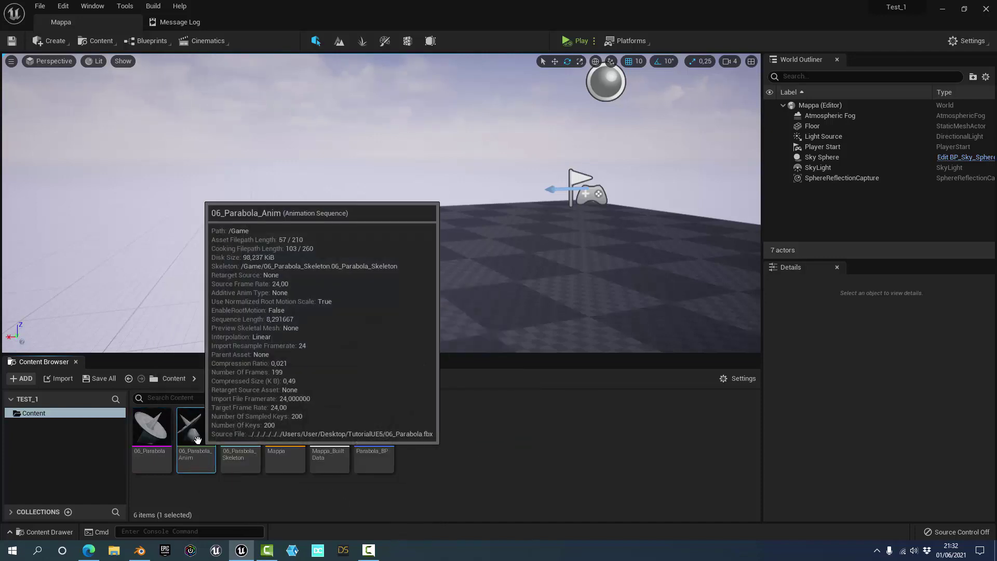
pyautogui.click(498, 475)
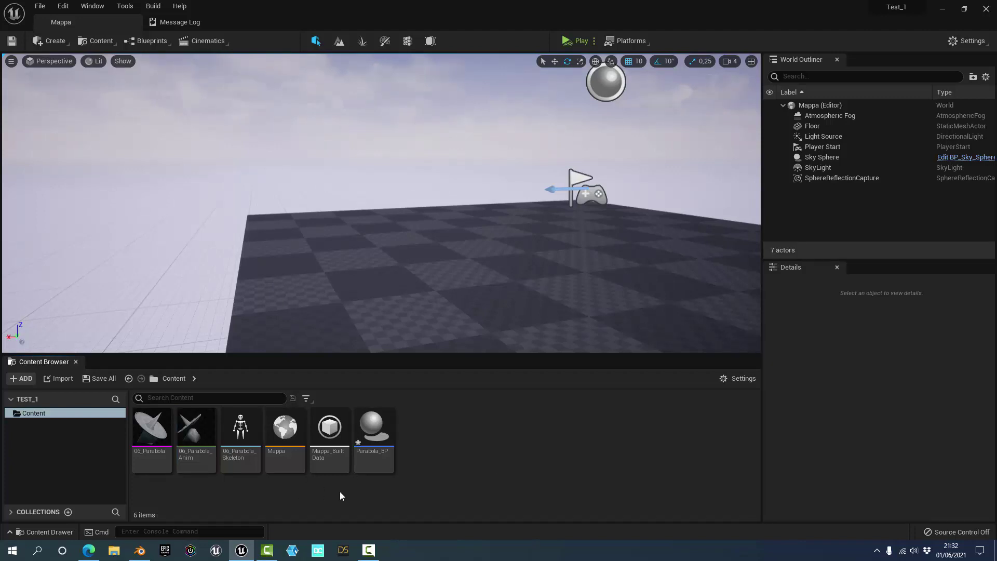
# Drop a Parabola_BP actor into the level and open the Parabola_BP Blueprint for editing
pyautogui.click(373, 436)
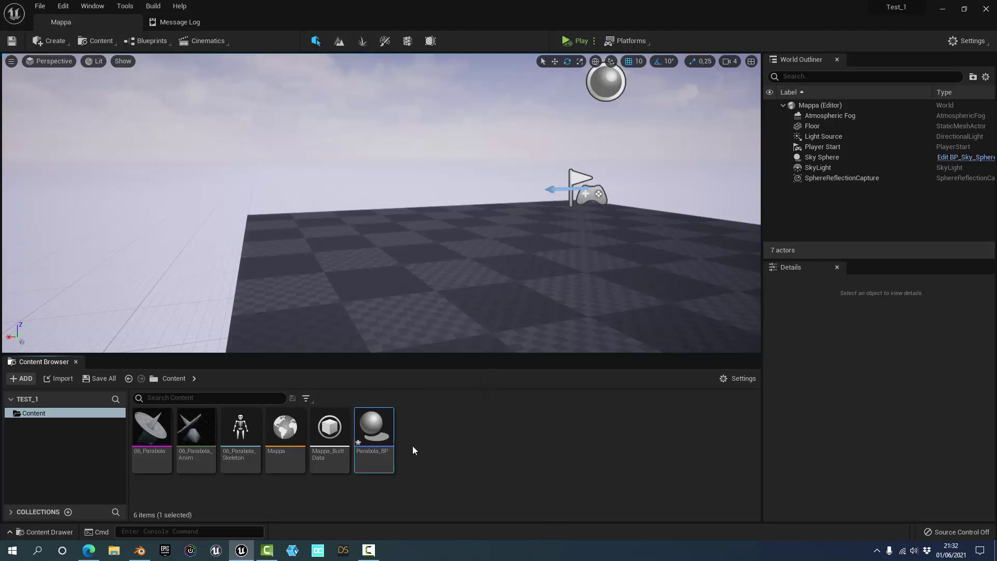
pyautogui.moveTo(373, 431); pyautogui.dragTo(463, 287)
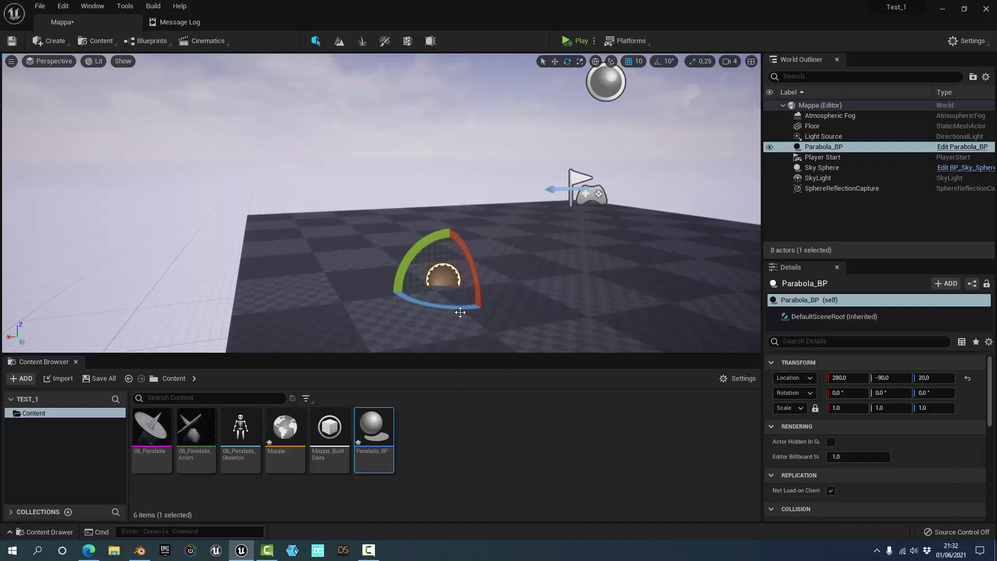
pyautogui.doubleClick(376, 436)
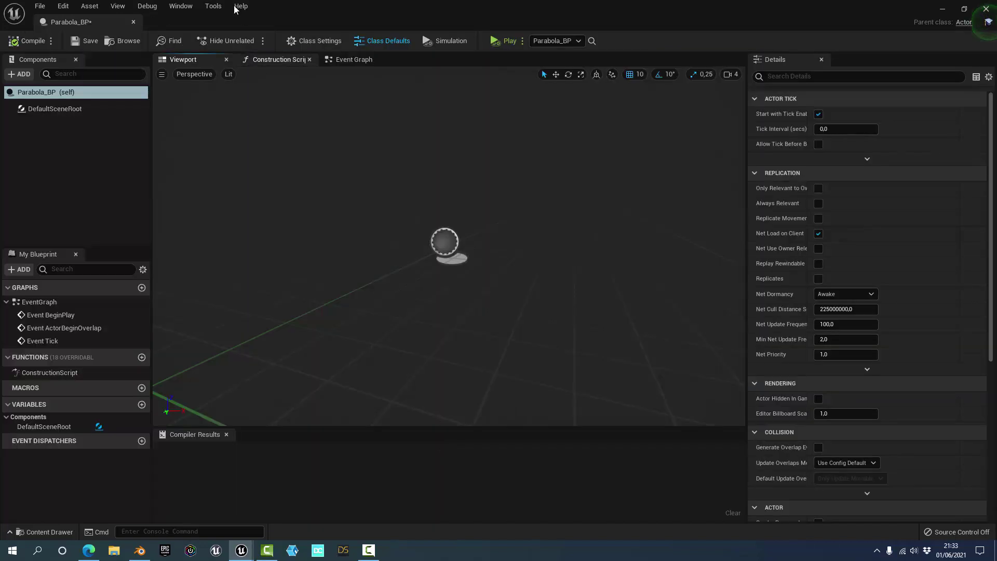
# Dock the Parabola_BP editor beside the Mappa tab and close the Message Log
pyautogui.moveTo(207, 27)
pyautogui.mouseDown()
pyautogui.moveTo(383, 46)
pyautogui.moveTo(405, 135)
pyautogui.moveTo(406, 313)
pyautogui.mouseUp()
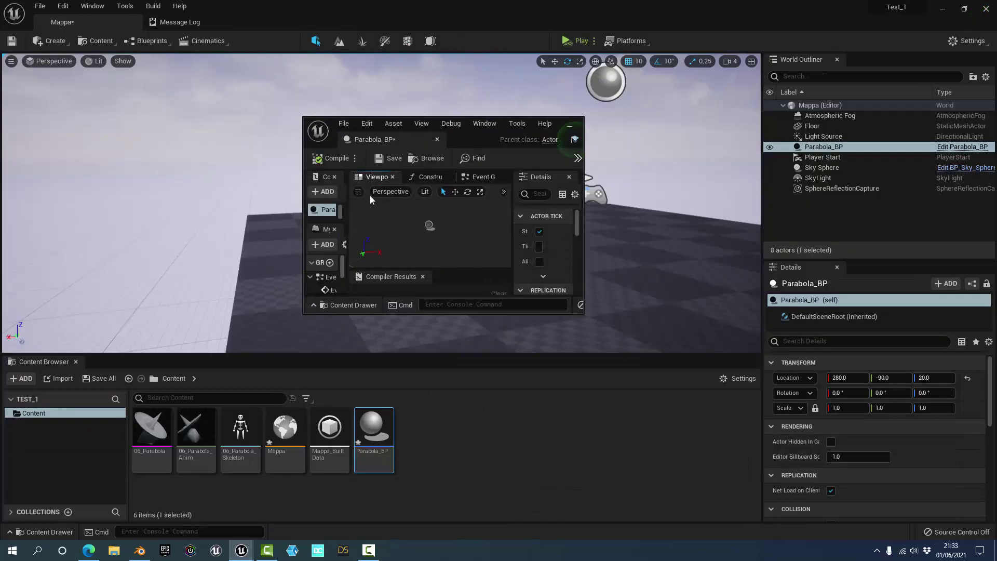
pyautogui.moveTo(339, 92); pyautogui.dragTo(273, 24)
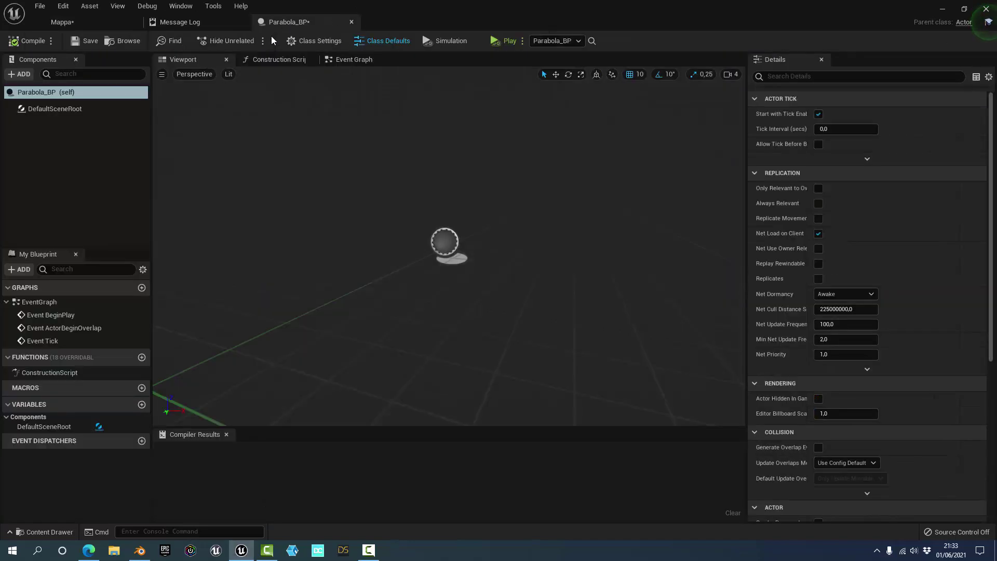
pyautogui.click(242, 22)
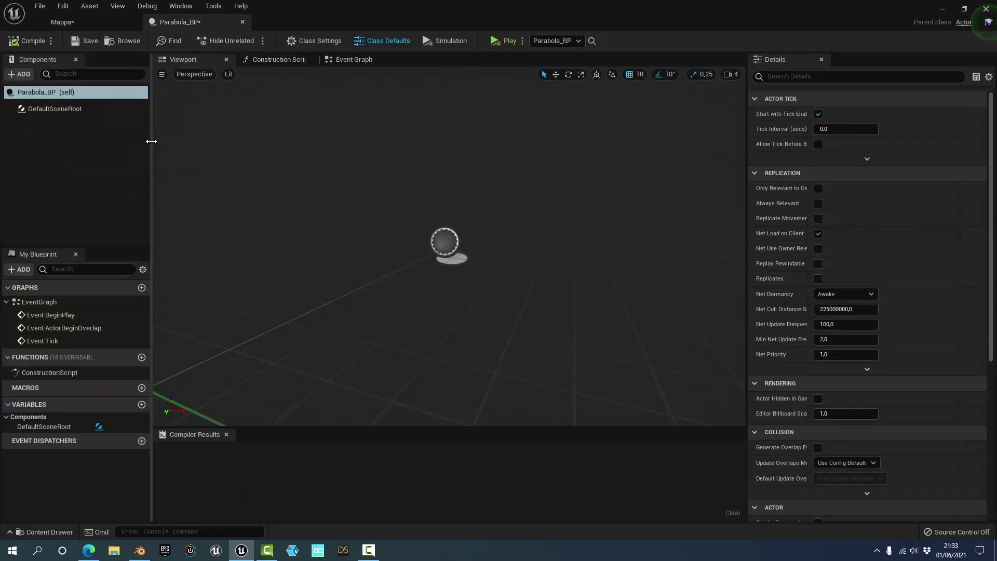
# Widen the Components and My Blueprint panels and select DefaultSceneRoot
pyautogui.moveTo(151, 141); pyautogui.dragTo(208, 141)
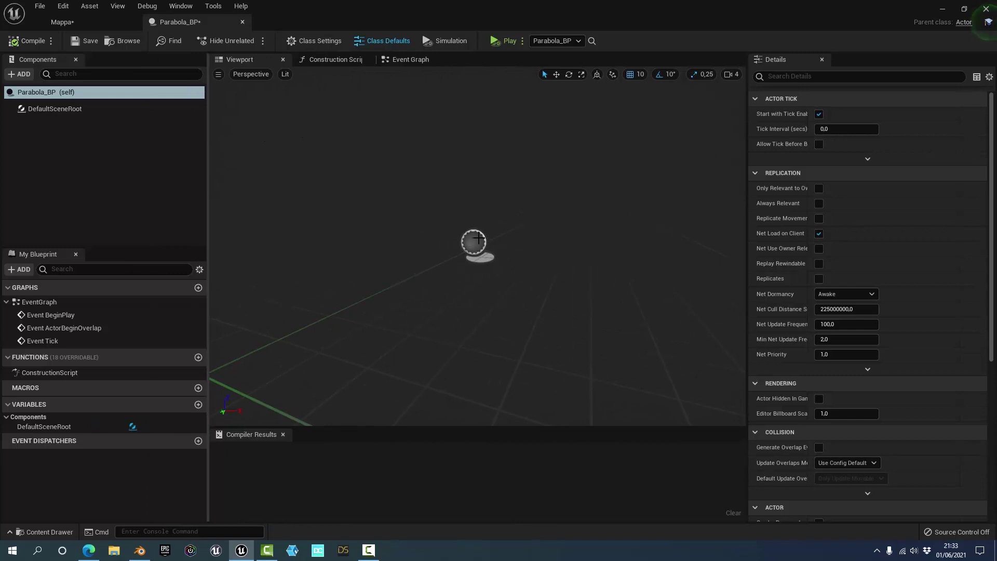
pyautogui.click(60, 109)
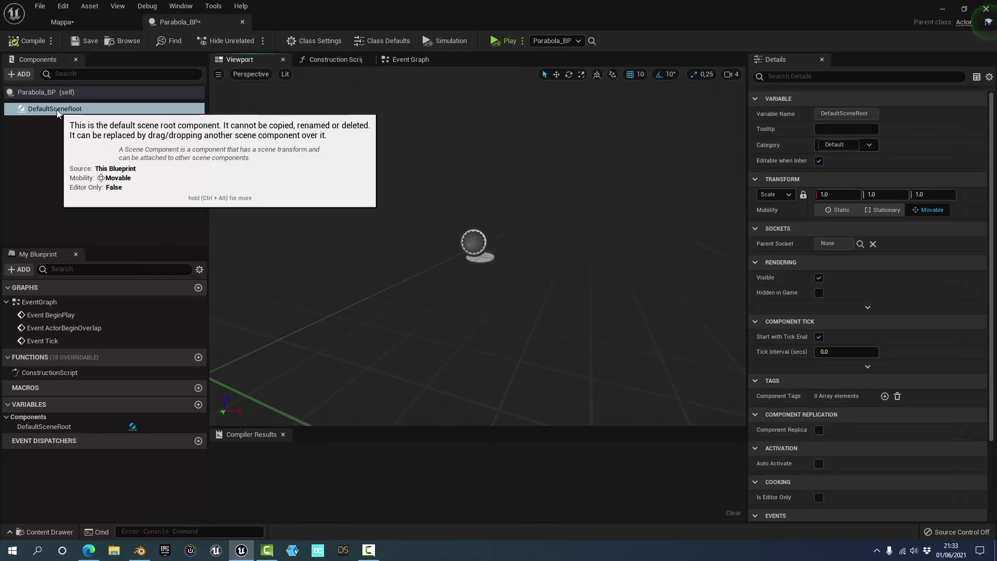
pyautogui.click(62, 21)
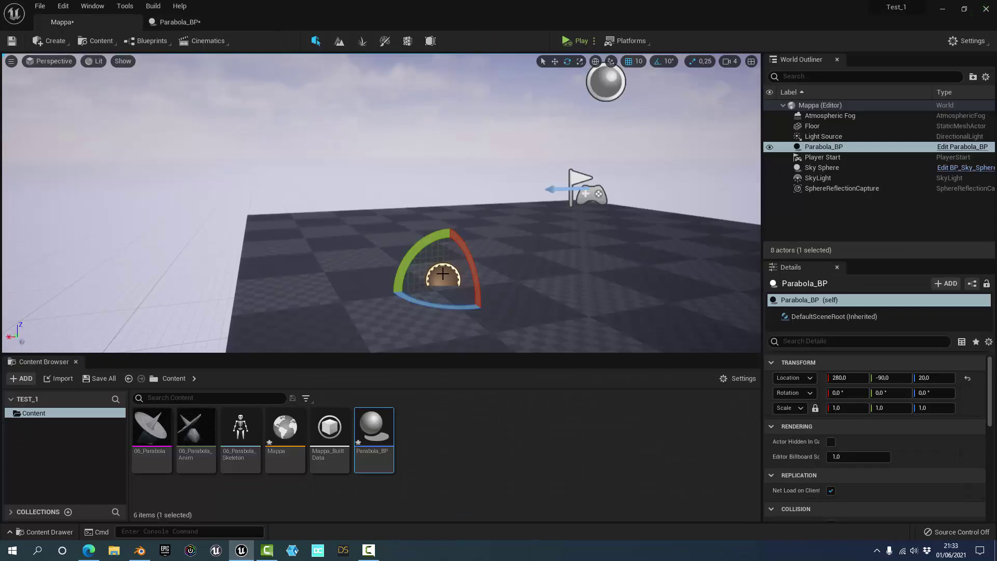
pyautogui.click(190, 22)
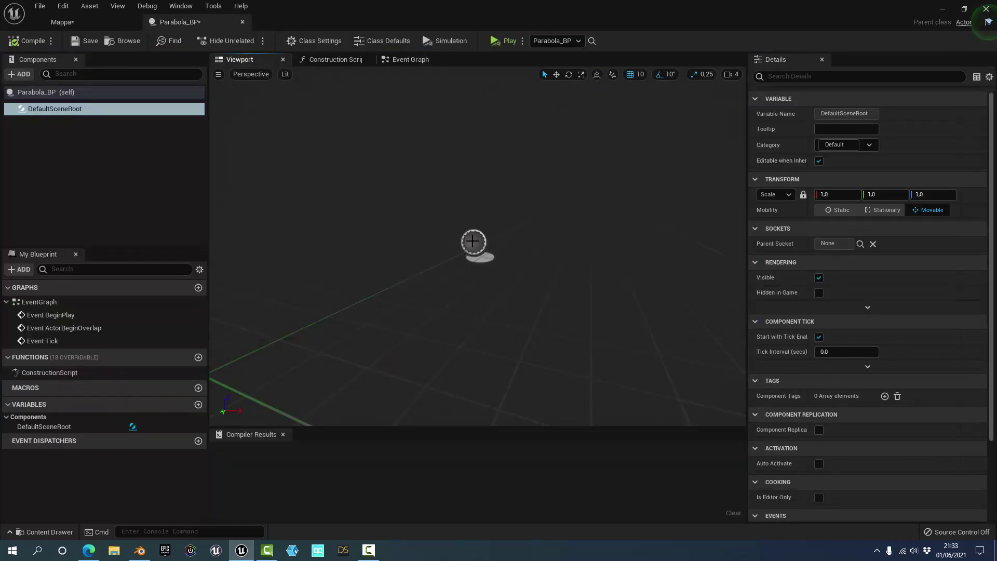
pyautogui.click(53, 106)
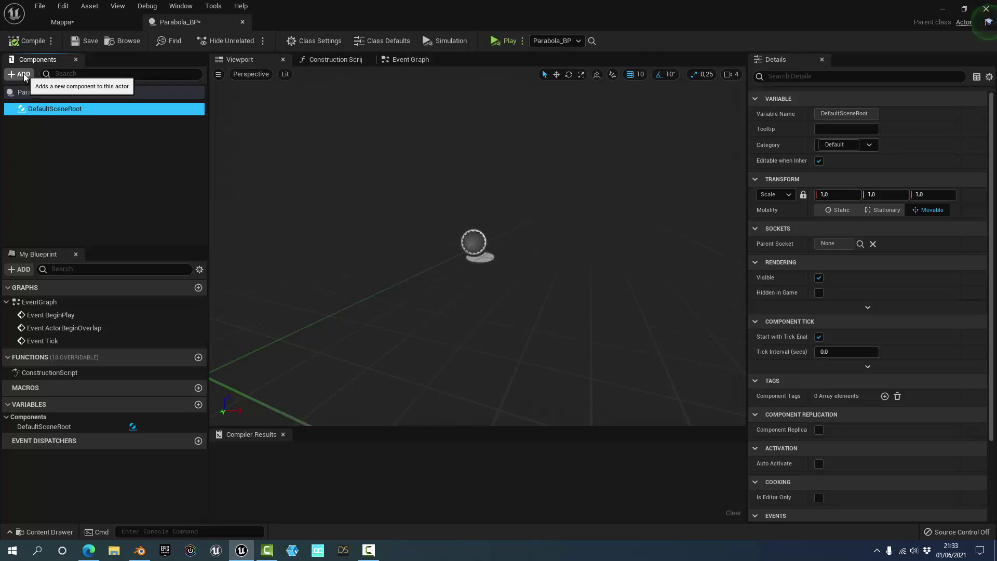
# Add a Skeletal Mesh component via an 'ske' search and select the new SkeletalMesh component
pyautogui.click(24, 77)
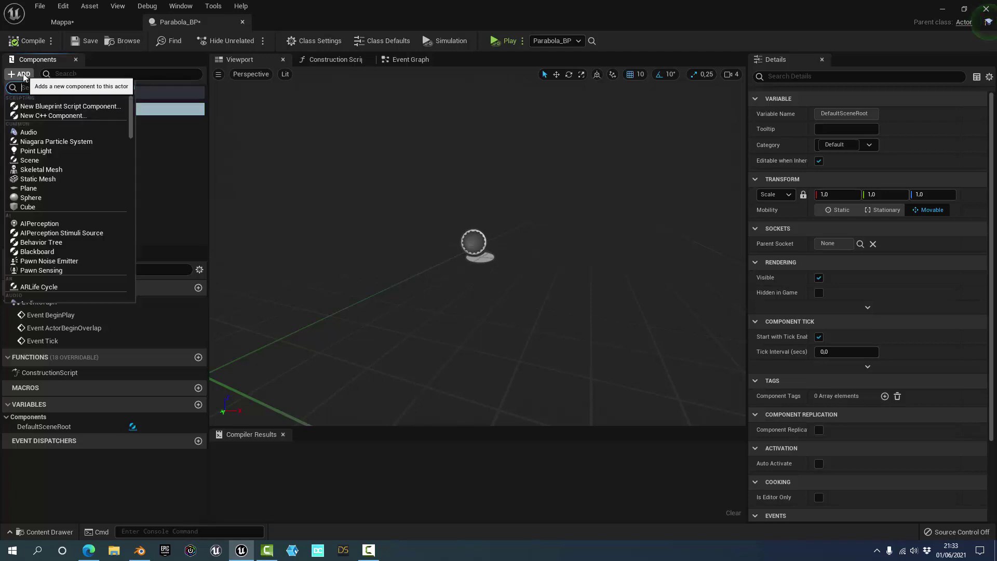
pyautogui.scroll(-5, 77, 150)
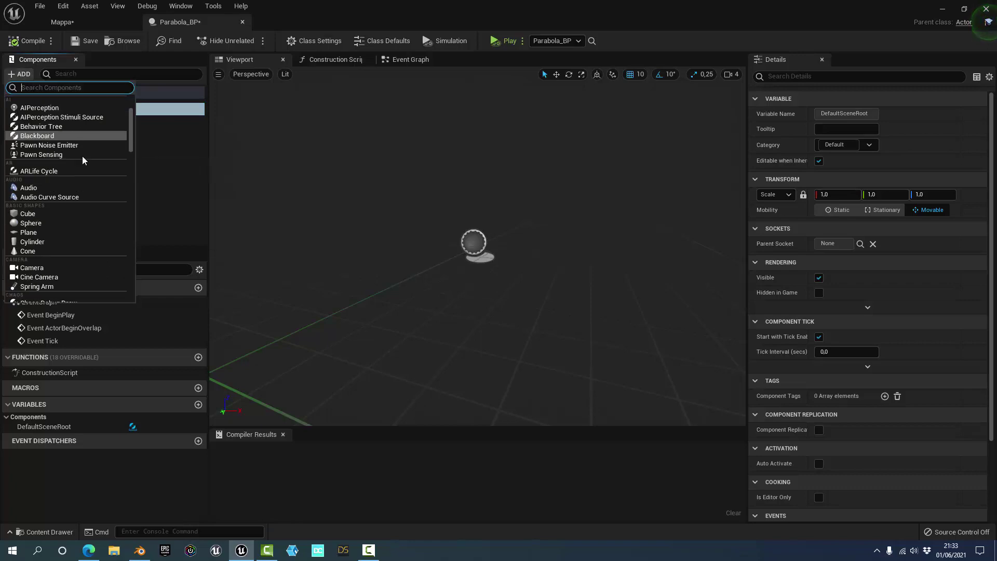
pyautogui.scroll(-3, 76, 154)
pyautogui.scroll(-4, 77, 156)
pyautogui.scroll(-5, 77, 156)
pyautogui.scroll(-5, 76, 155)
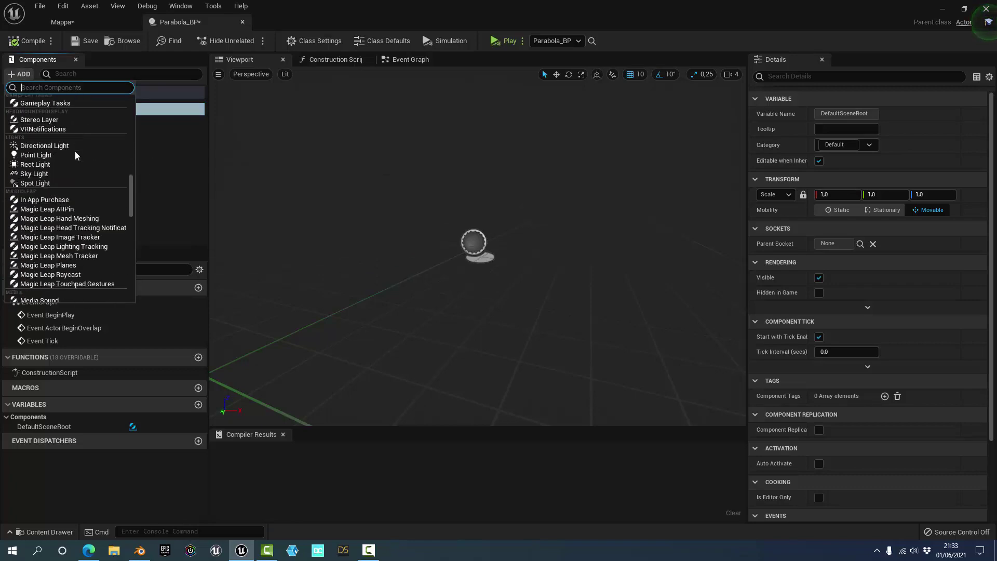
pyautogui.scroll(-4, 77, 156)
pyautogui.scroll(-3, 77, 156)
pyautogui.scroll(-5, 76, 155)
pyautogui.scroll(-5, 76, 155)
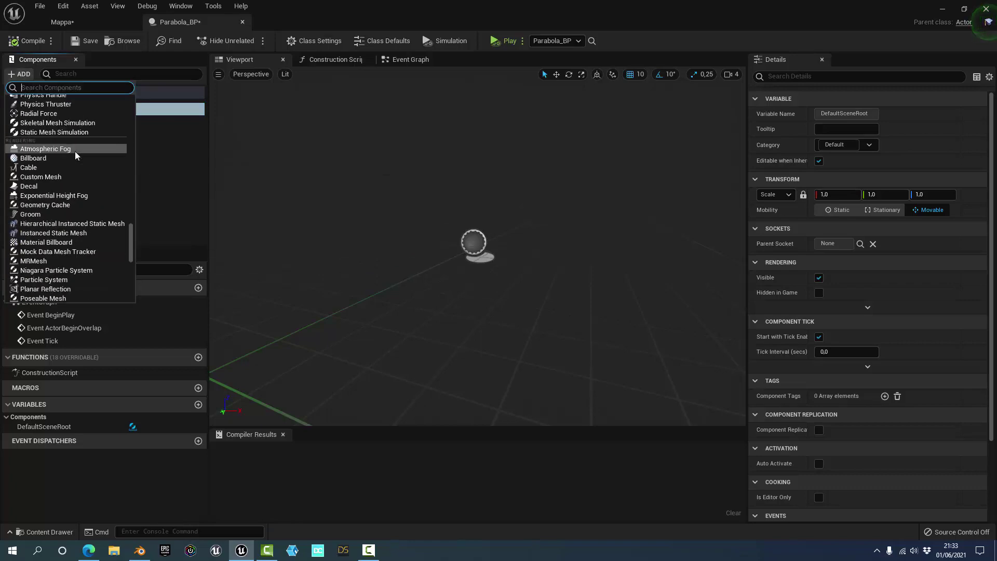
pyautogui.scroll(-5, 76, 156)
pyautogui.scroll(-5, 76, 156)
pyautogui.scroll(3, 75, 156)
pyautogui.scroll(3, 76, 155)
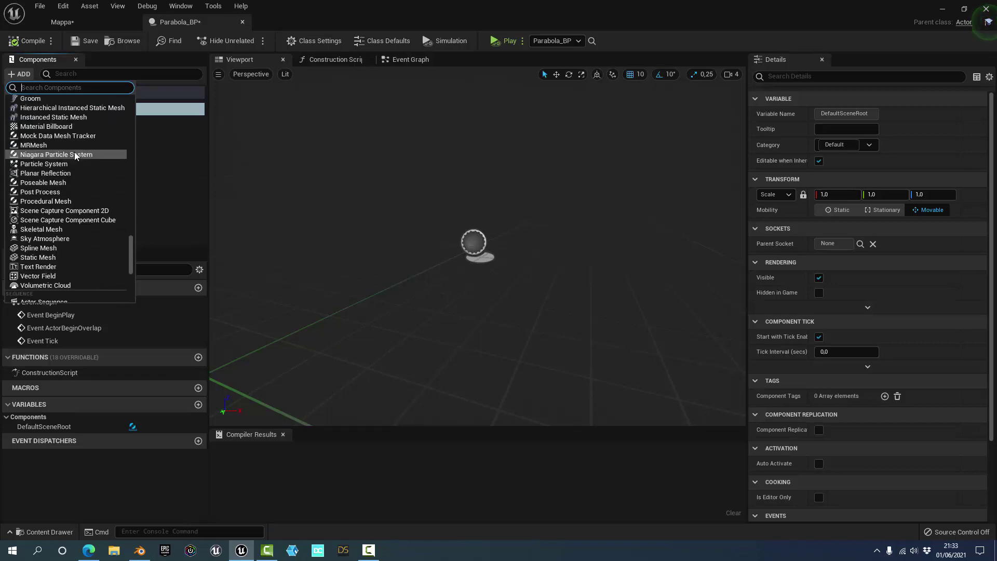
pyautogui.scroll(3, 76, 156)
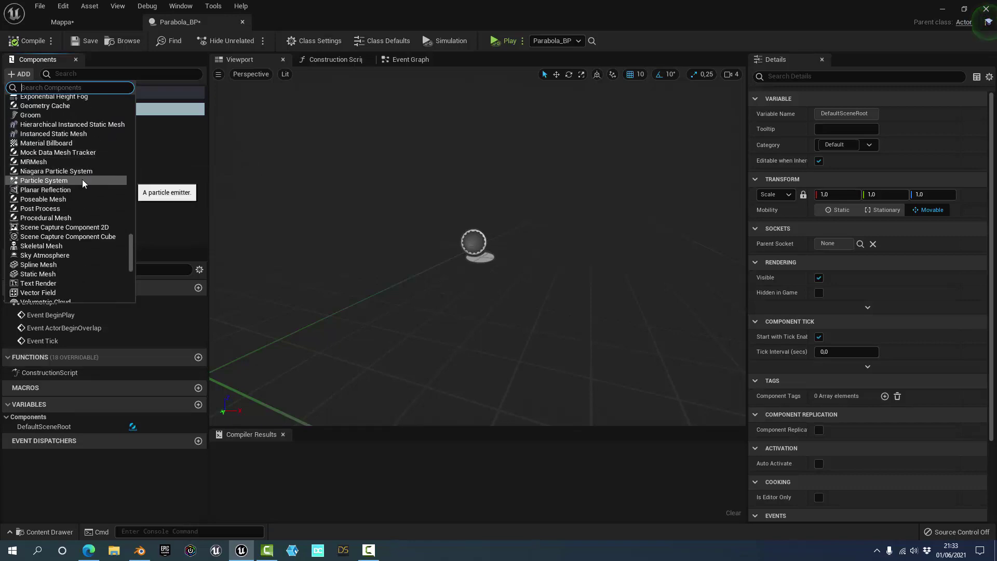
pyautogui.write('ske')
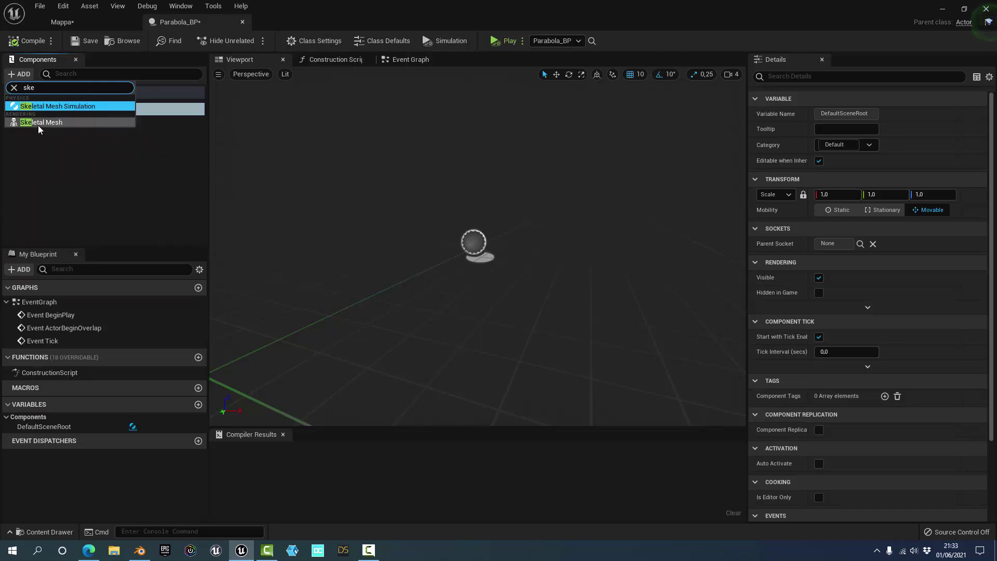
pyautogui.click(38, 124)
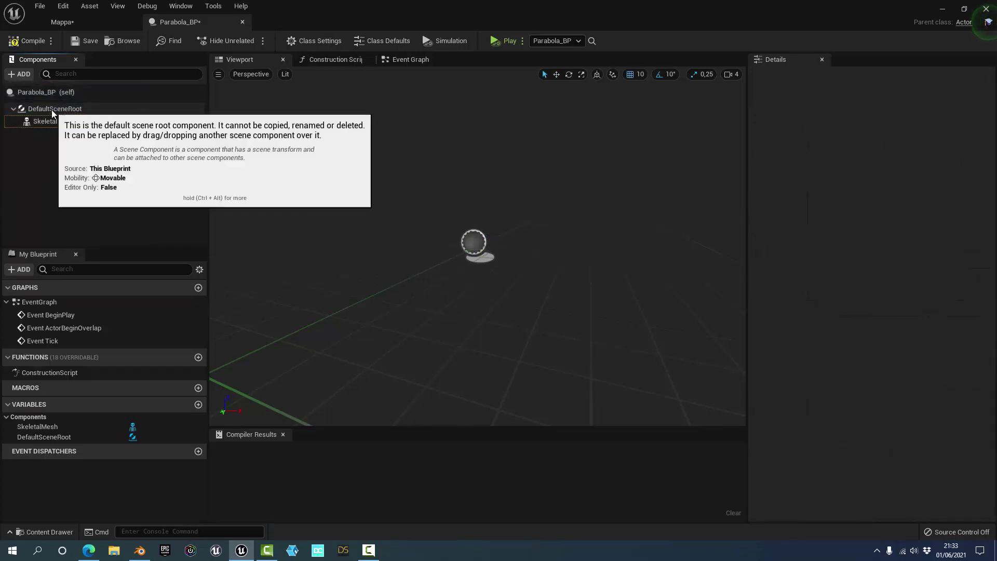
pyautogui.click(51, 111)
pyautogui.click(55, 123)
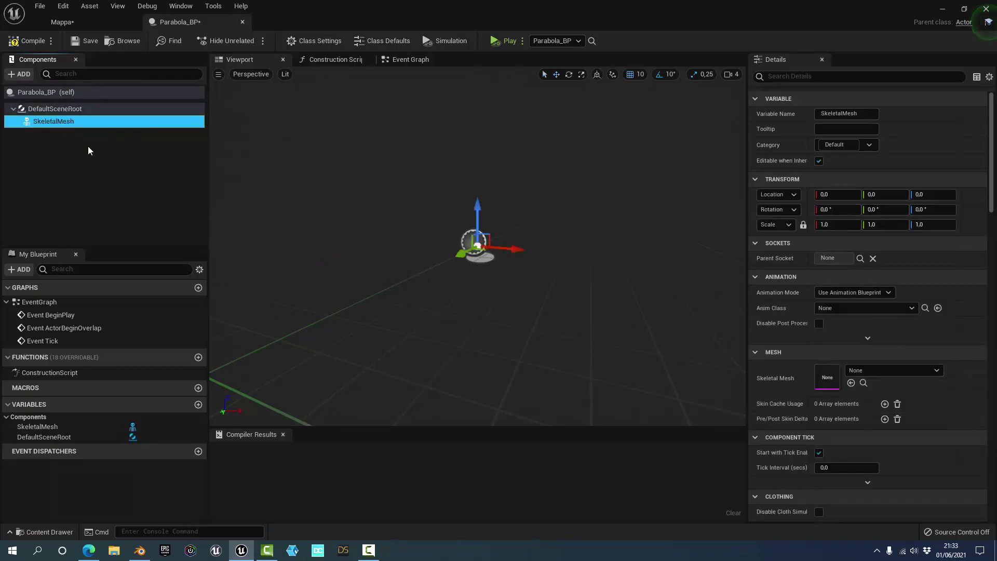
# Drag SkeletalMesh onto DefaultSceneRoot so it replaces the default root component
pyautogui.moveTo(73, 122); pyautogui.dragTo(69, 111)
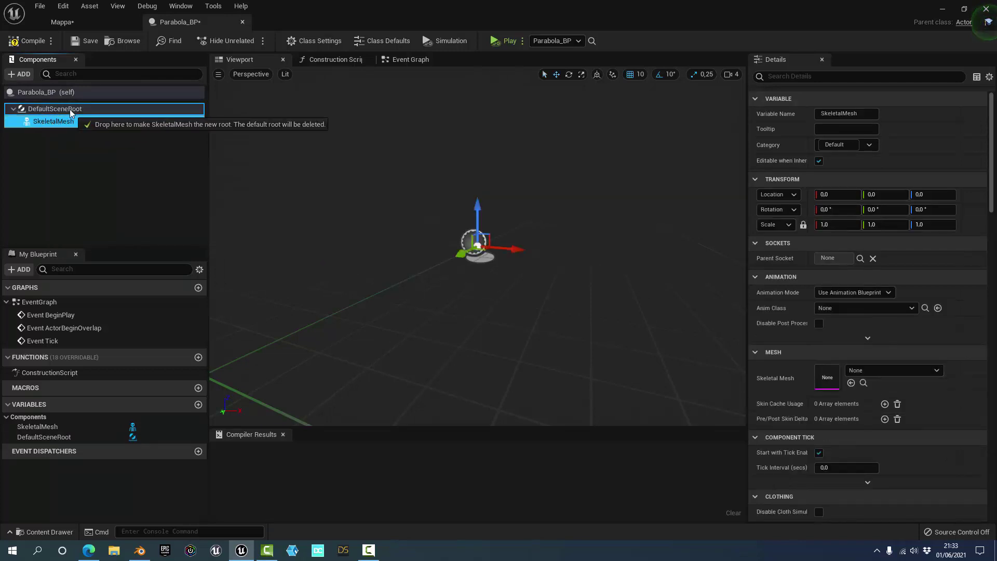
pyautogui.moveTo(69, 110); pyautogui.dragTo(70, 110)
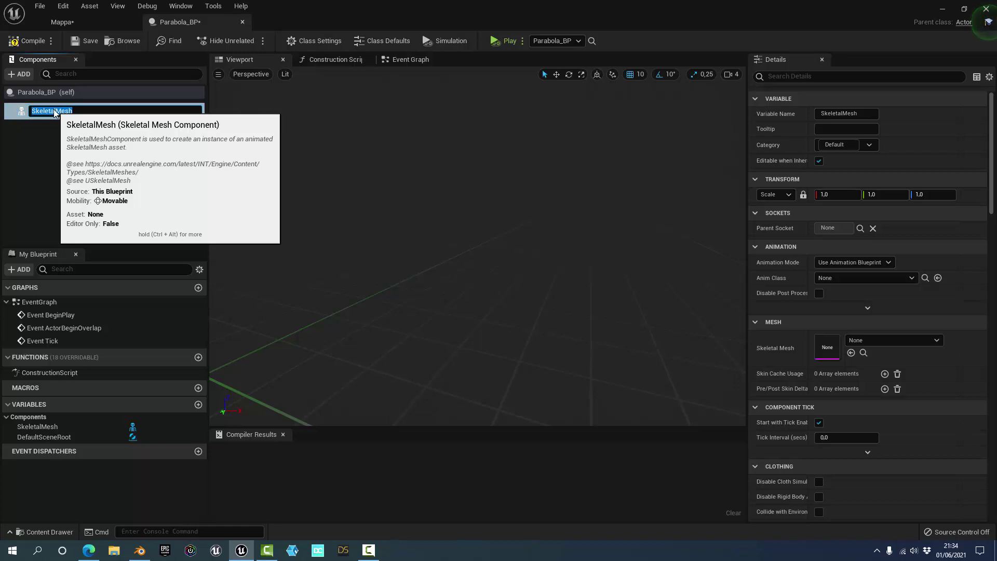
pyautogui.moveTo(54, 109); pyautogui.dragTo(61, 110)
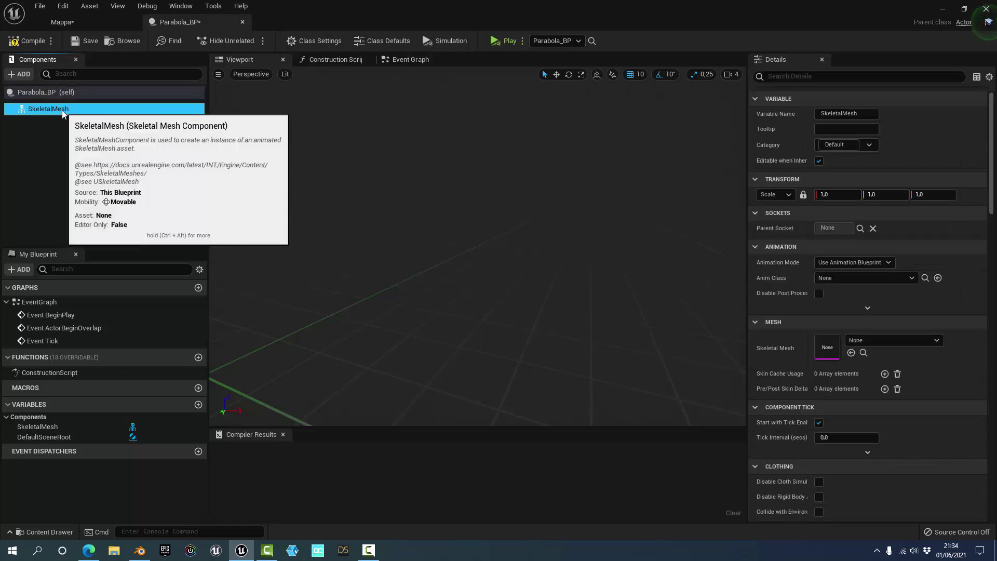
pyautogui.moveTo(61, 110)
pyautogui.mouseDown()
pyautogui.moveTo(74, 158)
pyautogui.moveTo(54, 111)
pyautogui.mouseUp()
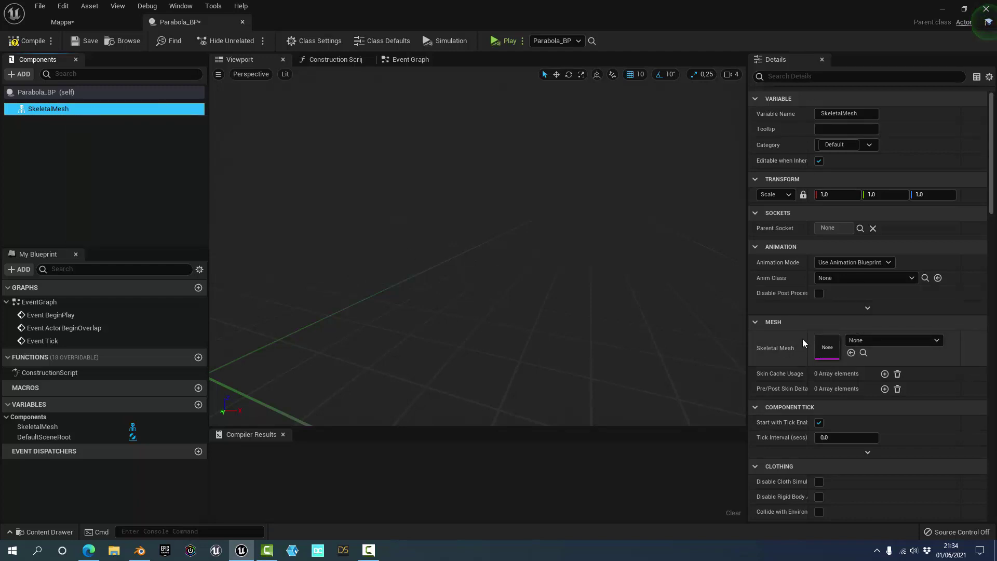
# Assign 06_Parabola as the component's Skeletal Mesh, then compile and save Parabola_BP
pyautogui.click(865, 339)
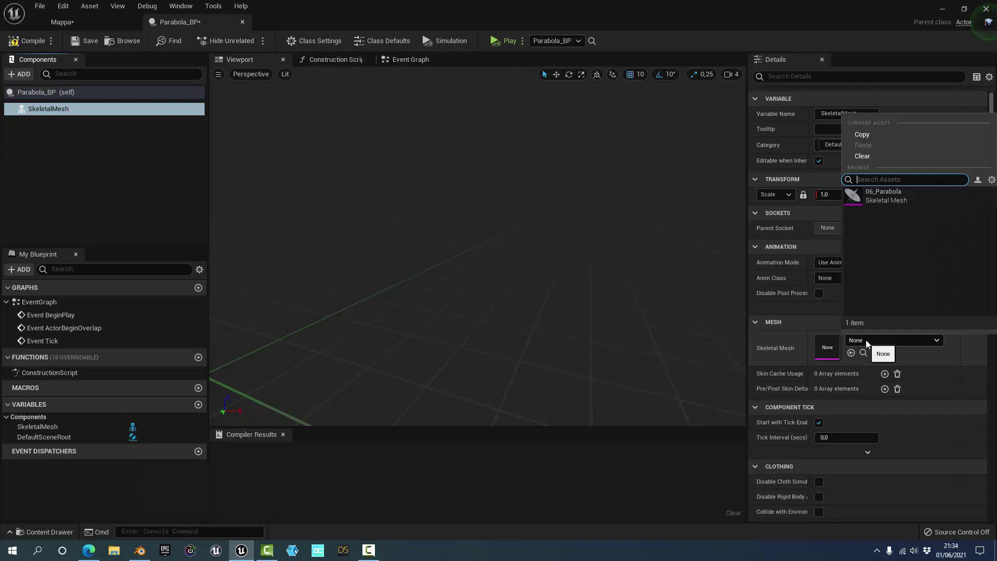
pyautogui.click(889, 201)
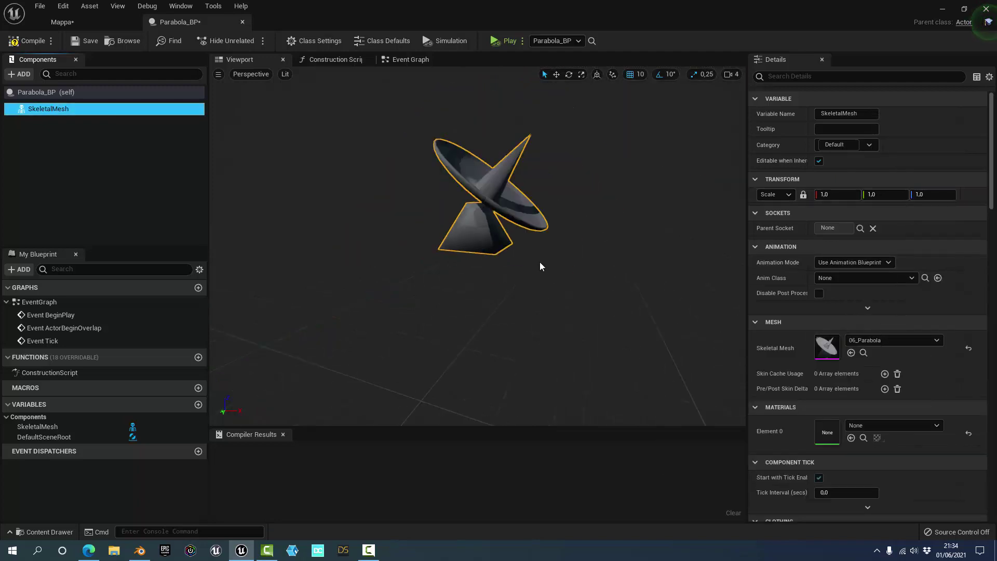
pyautogui.click(29, 41)
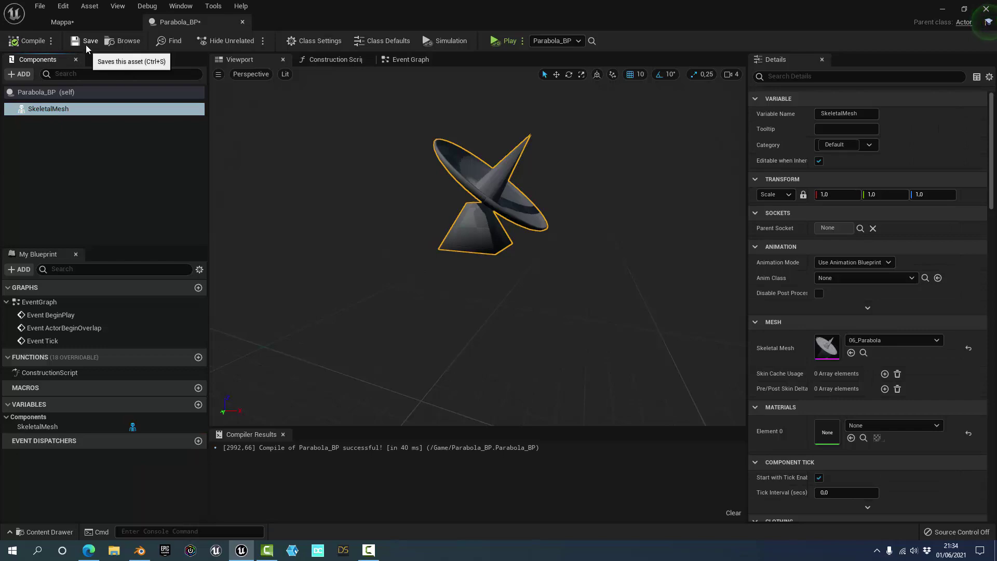
pyautogui.click(86, 42)
# Select Parabola_BP1 in Mappa and orbit the view to see the dish side-on
pyautogui.click(85, 23)
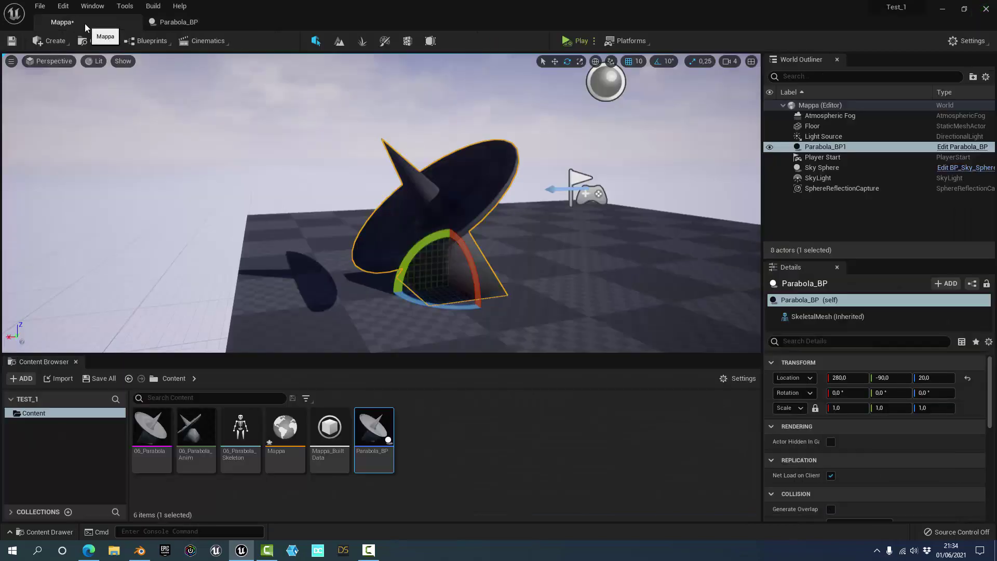
pyautogui.click(577, 290)
pyautogui.click(458, 262)
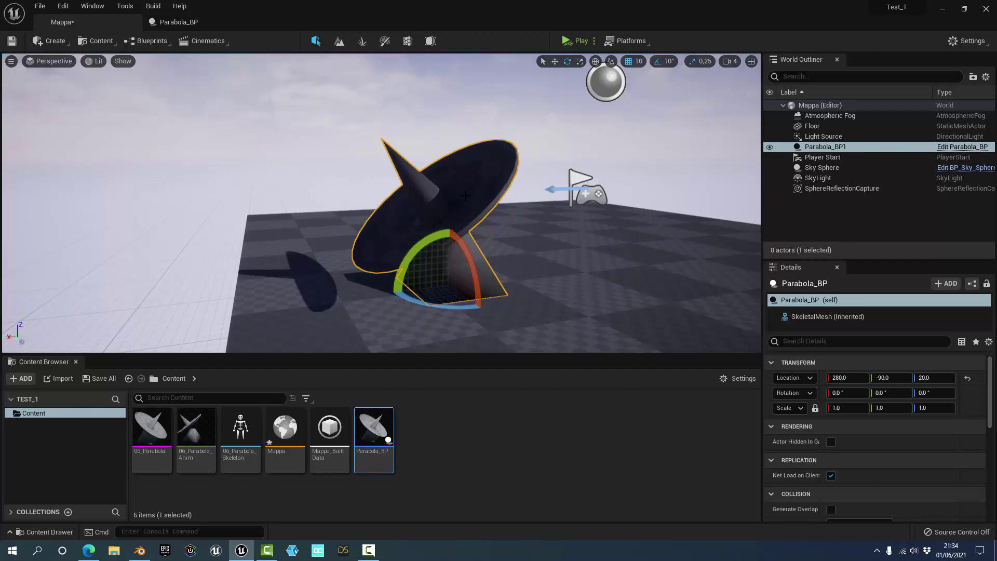
pyautogui.keyDown('alt'); pyautogui.moveTo(465, 196); pyautogui.dragTo(597, 197); pyautogui.keyUp('alt')
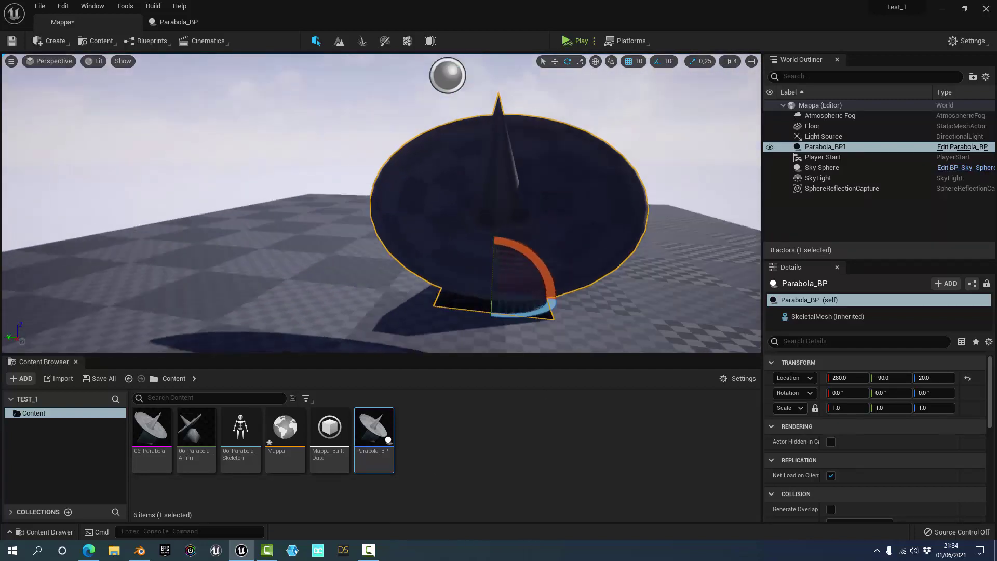
pyautogui.keyDown('alt'); pyautogui.moveTo(265, 294); pyautogui.dragTo(266, 293); pyautogui.keyUp('alt')
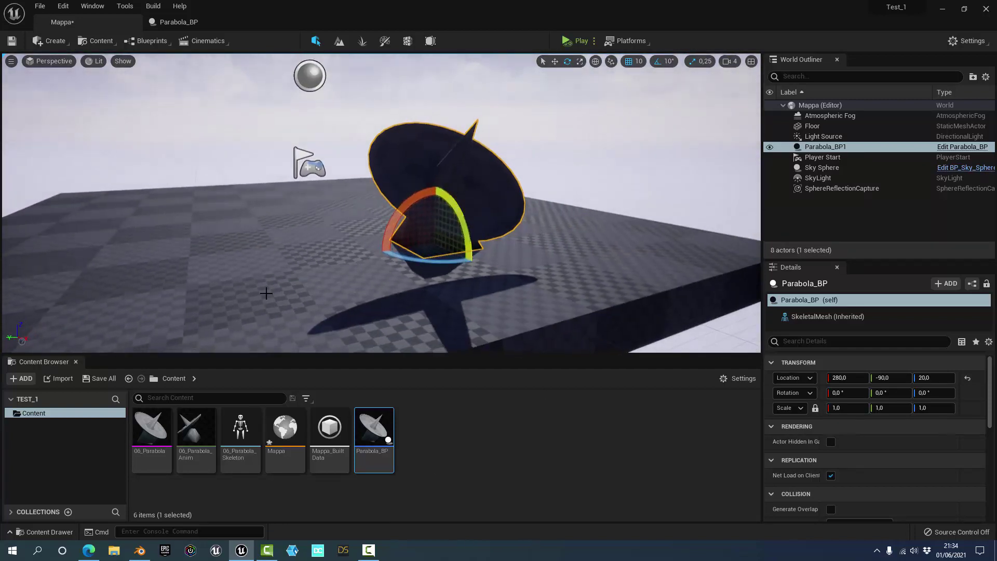
# Save the Mappa level through Save All, then view the dish from behind
pyautogui.click(100, 379)
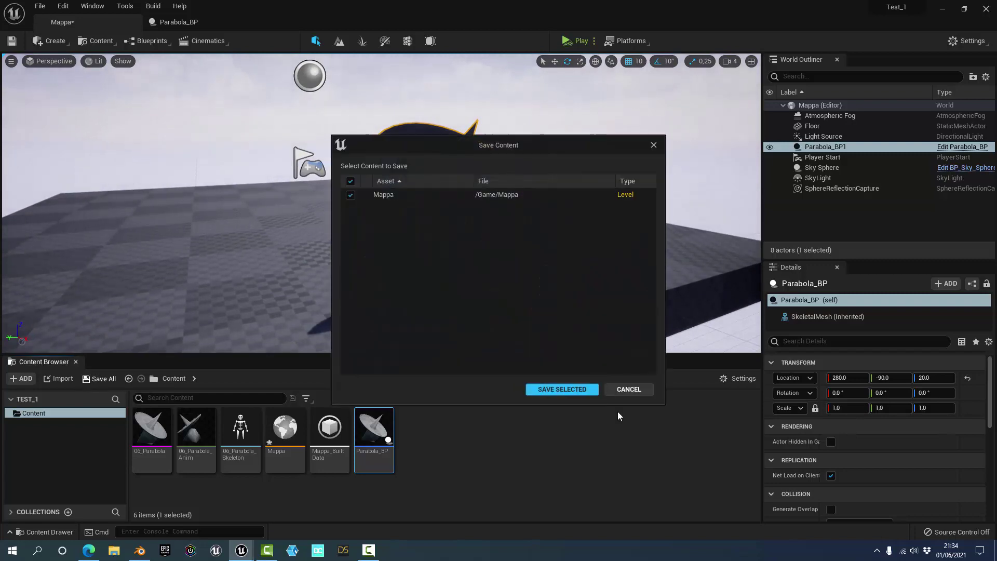
pyautogui.click(562, 391)
pyautogui.click(641, 192)
pyautogui.keyDown('alt'); pyautogui.moveTo(640, 192); pyautogui.dragTo(641, 192); pyautogui.keyUp('alt')
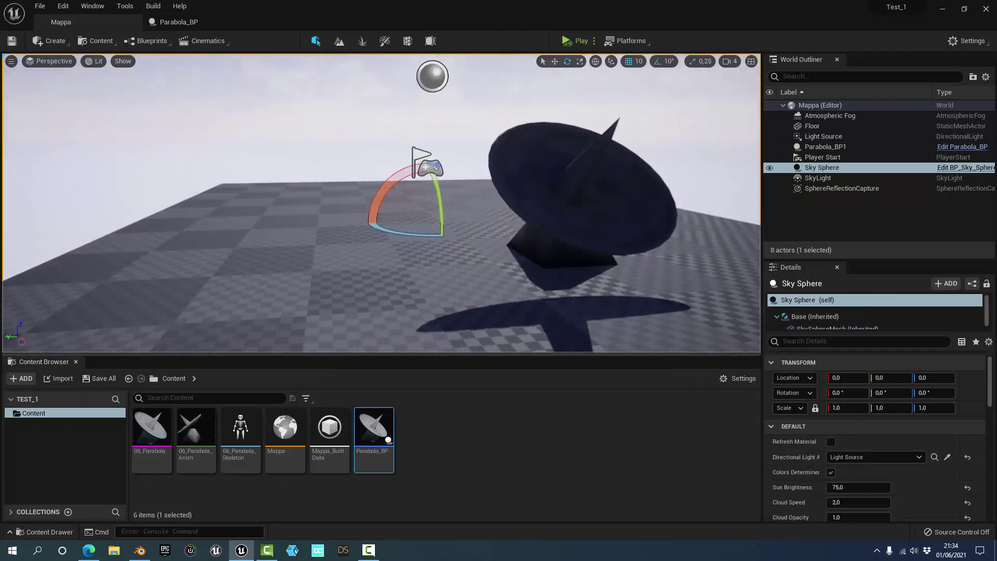
pyautogui.keyDown('alt'); pyautogui.moveTo(562, 214); pyautogui.dragTo(563, 215); pyautogui.keyUp('alt')
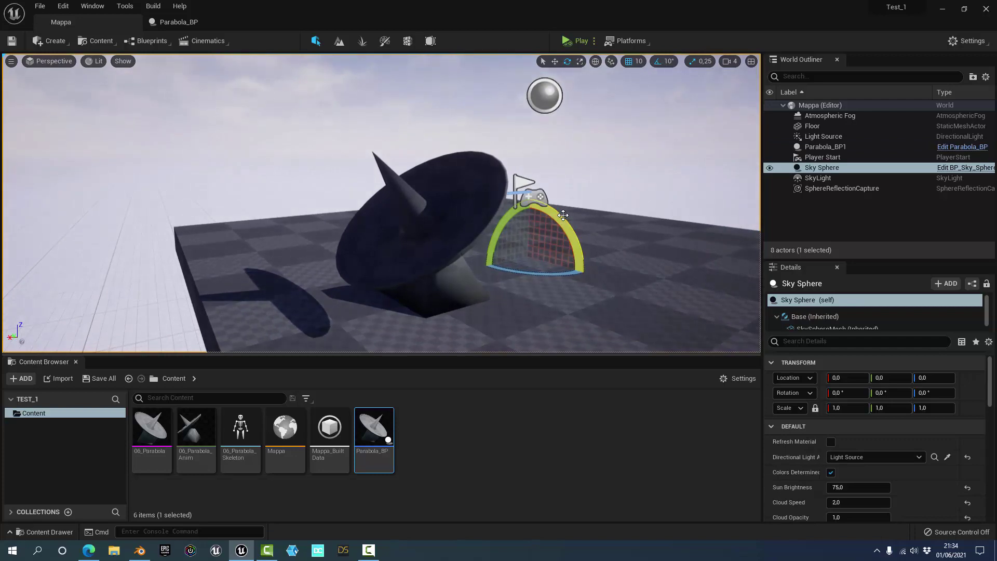
# Show Parabola_BP's Event Graph and centre its event nodes
pyautogui.click(179, 21)
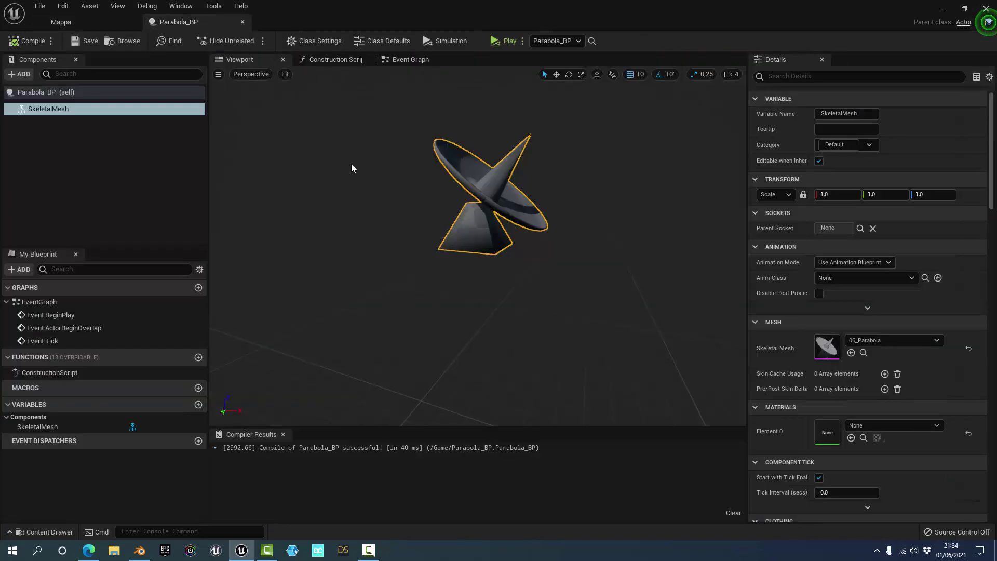
pyautogui.click(410, 59)
pyautogui.moveTo(446, 220); pyautogui.dragTo(305, 228, button='right')
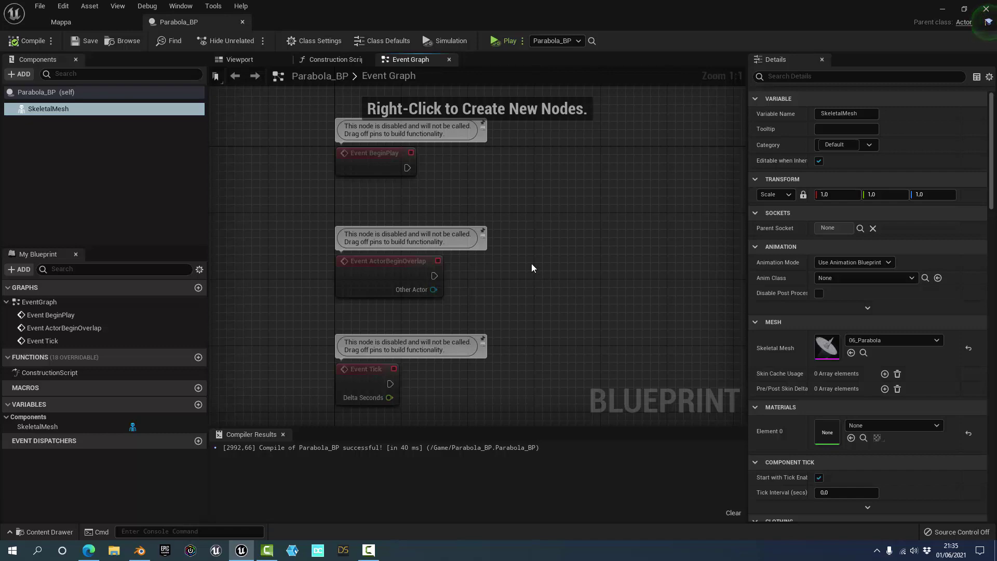
# Open 06_Parabola_Anim in its own preview tab, then return to the Mappa level
pyautogui.click(71, 28)
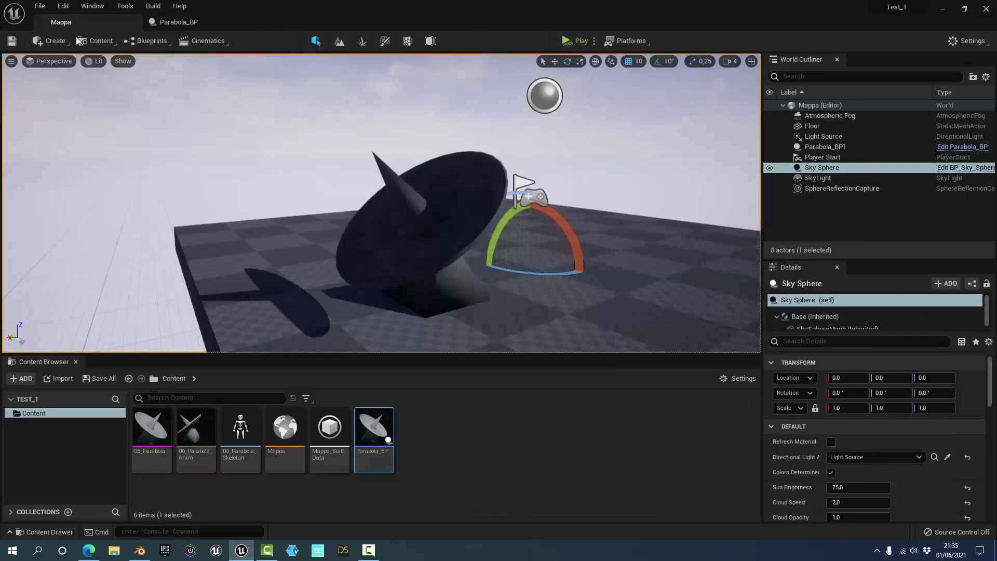
pyautogui.doubleClick(207, 436)
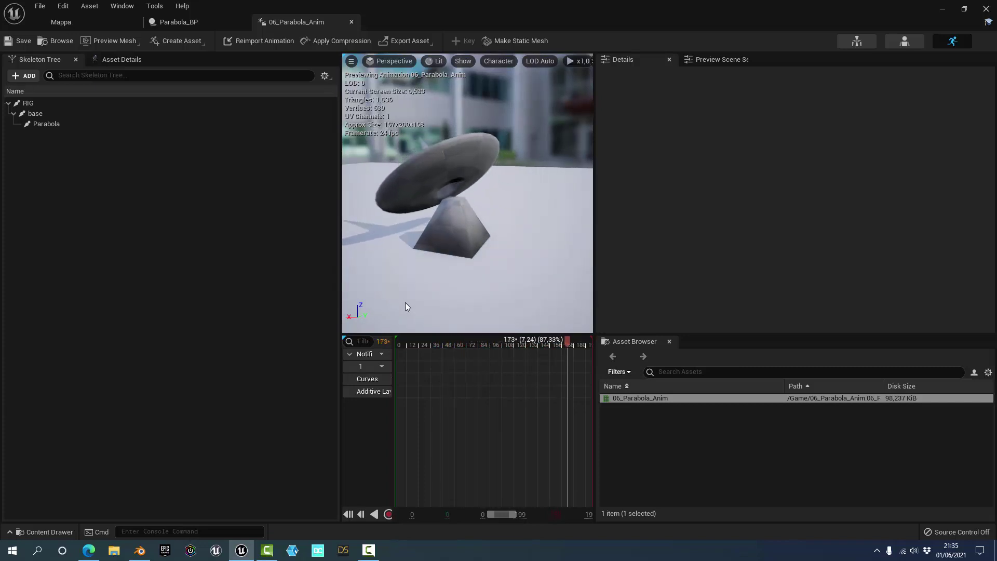
pyautogui.click(163, 23)
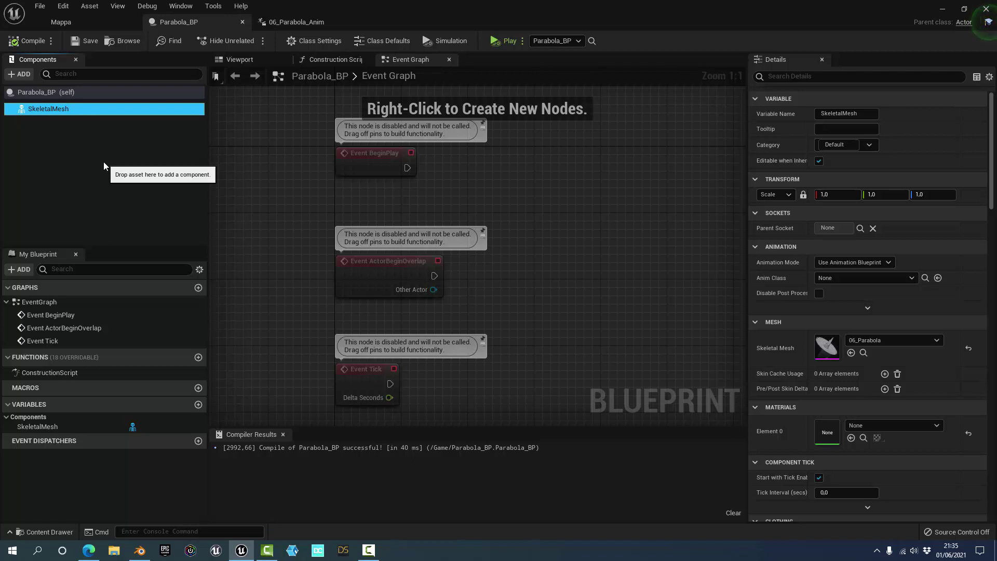
pyautogui.click(89, 24)
pyautogui.click(447, 434)
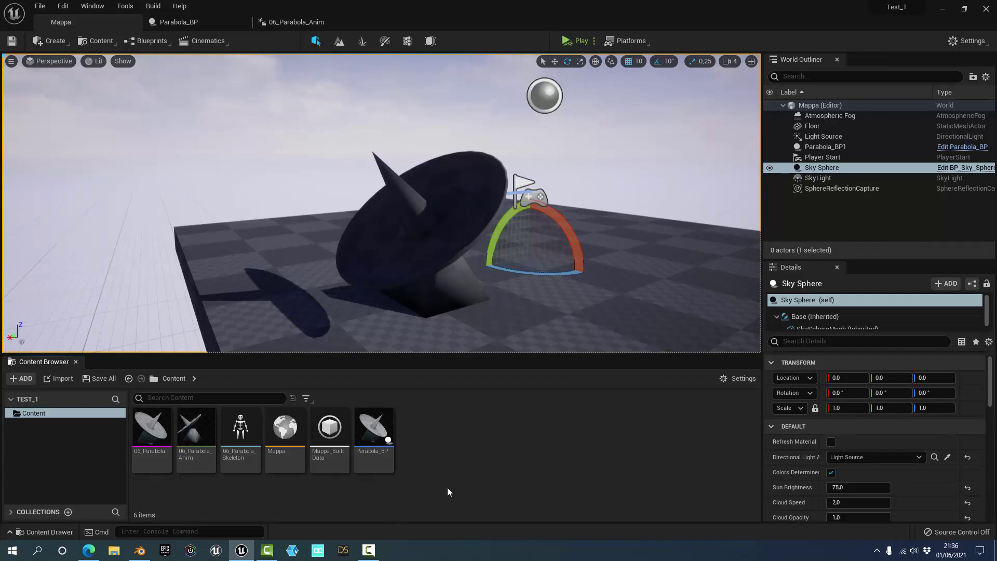
# Create an Anim Blueprint from 06_Parabola named BlueprintAnimazioni
pyautogui.click(157, 430)
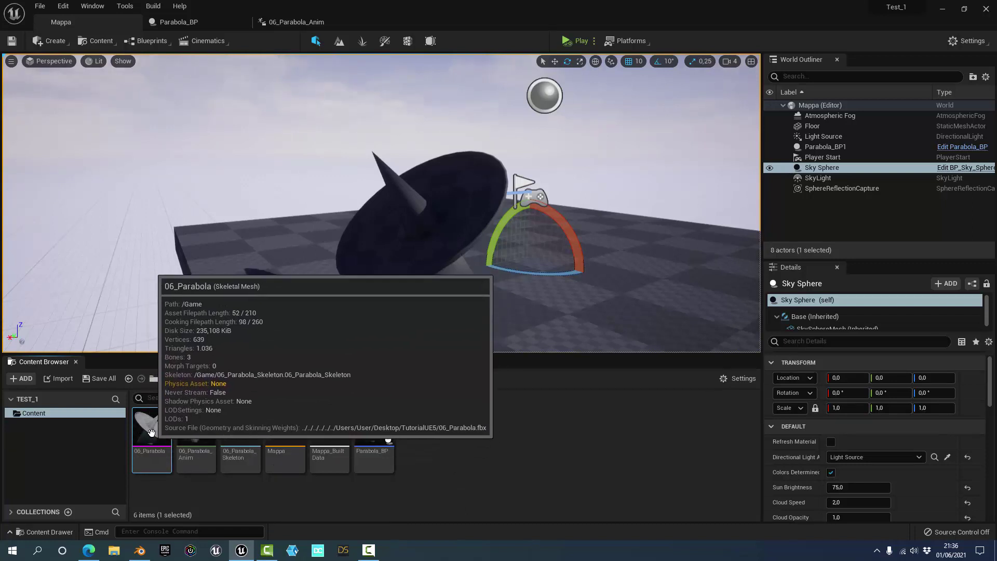
pyautogui.rightClick(151, 432)
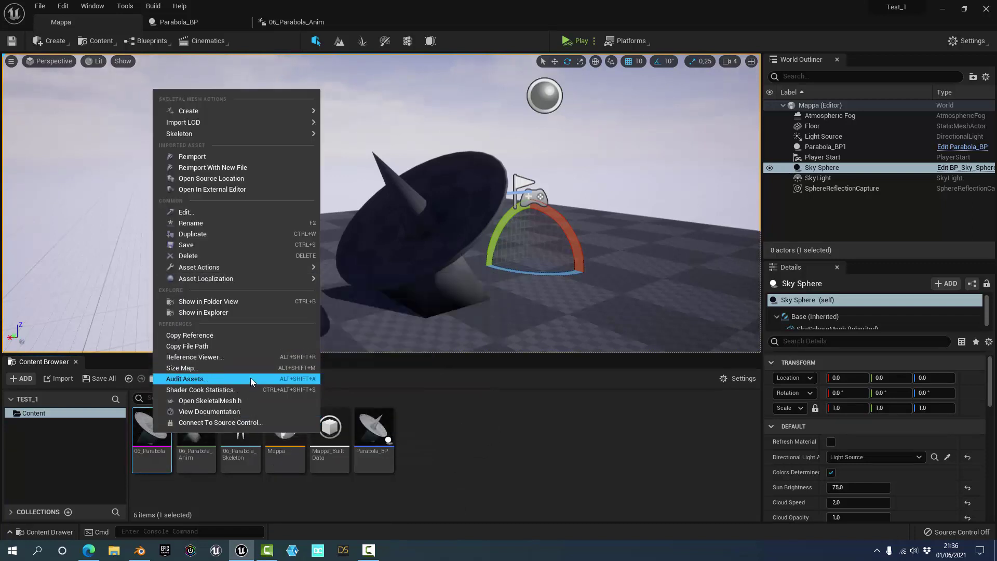
pyautogui.moveTo(264, 115)
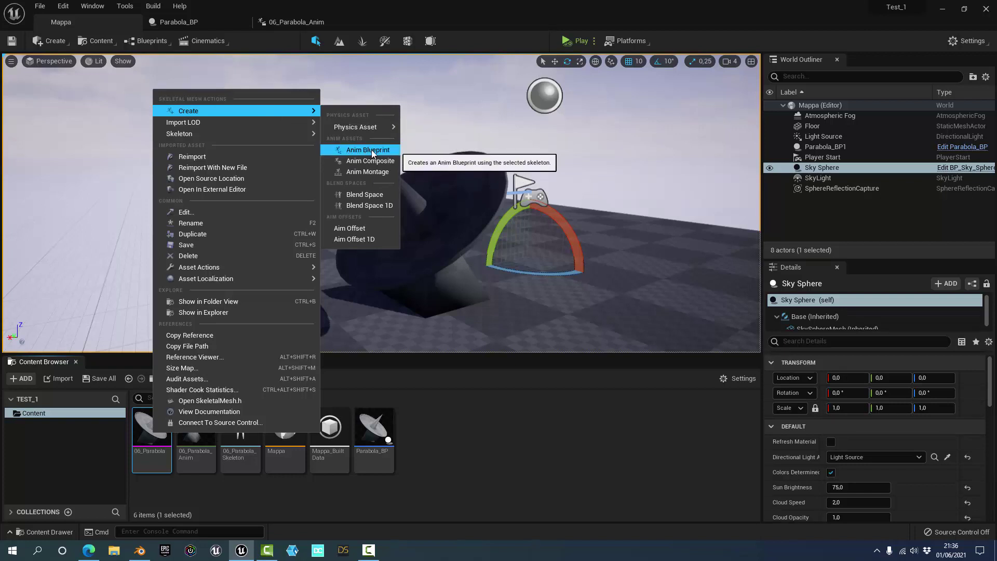
pyautogui.click(372, 149)
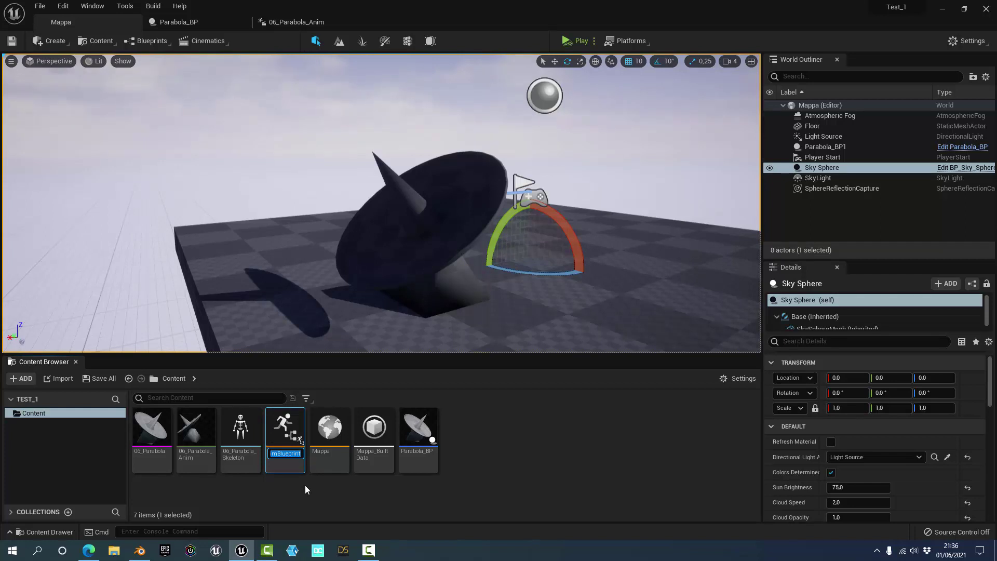
pyautogui.write('B')
pyautogui.write('A')
pyautogui.write('mazioni')
pyautogui.press('Return')
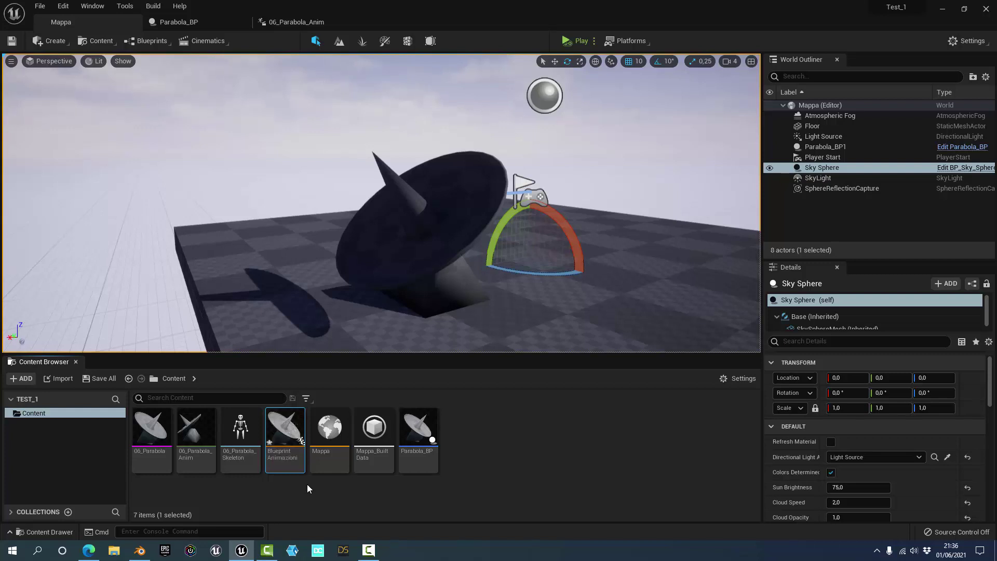
# Save BlueprintAnimazioni with Save All and select it in the Content folder
pyautogui.click(101, 380)
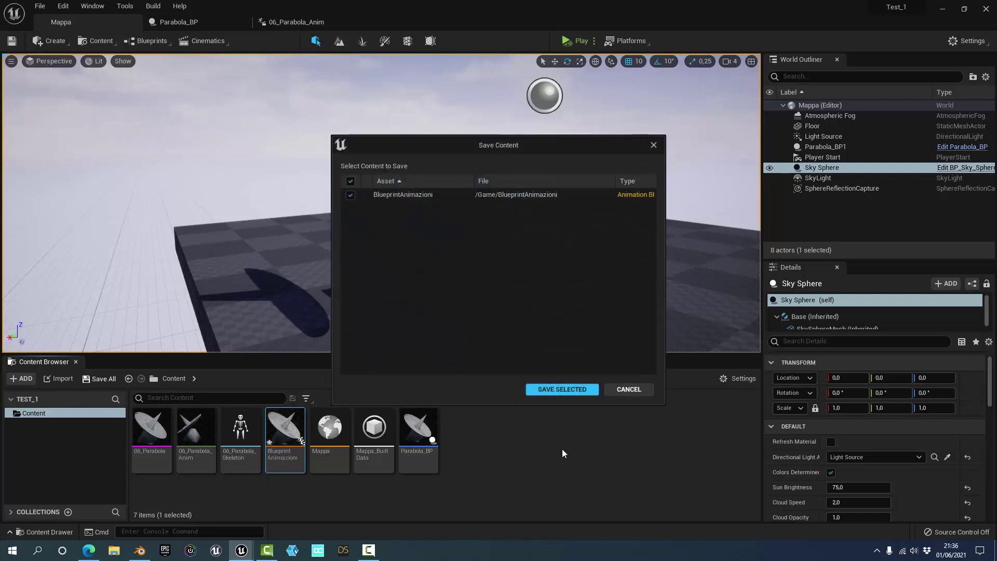
pyautogui.click(570, 391)
pyautogui.click(521, 460)
pyautogui.click(297, 440)
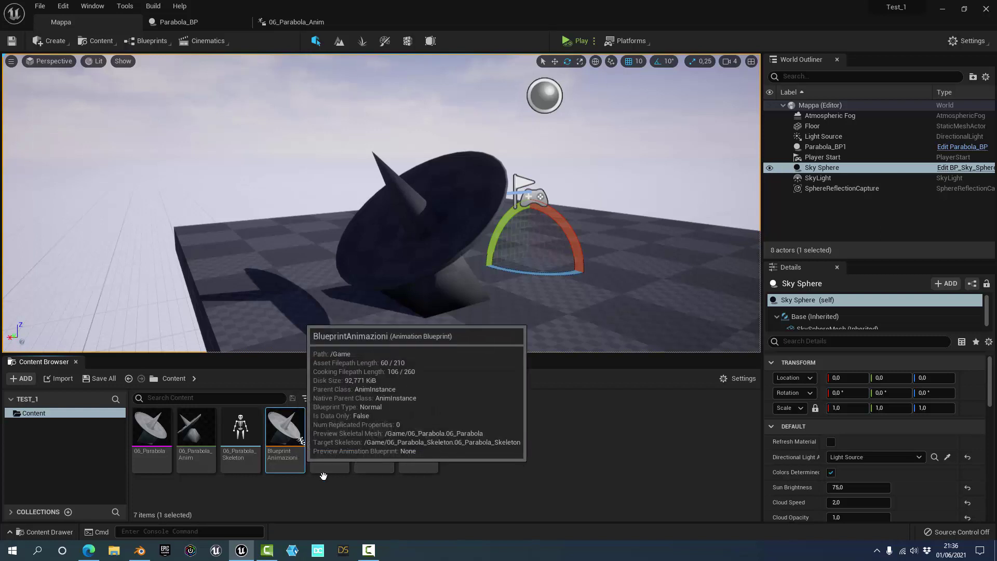
# Open BlueprintAnimazioni and move its Output Pose node right, leaving room on the left
pyautogui.doubleClick(287, 430)
pyautogui.moveTo(576, 266); pyautogui.dragTo(641, 215)
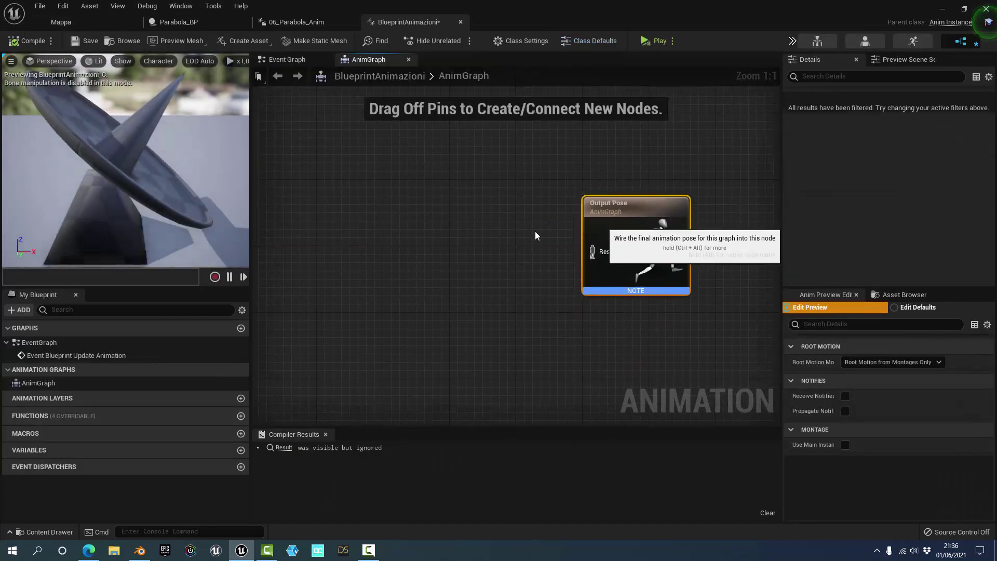
pyautogui.scroll(-3, 482, 229)
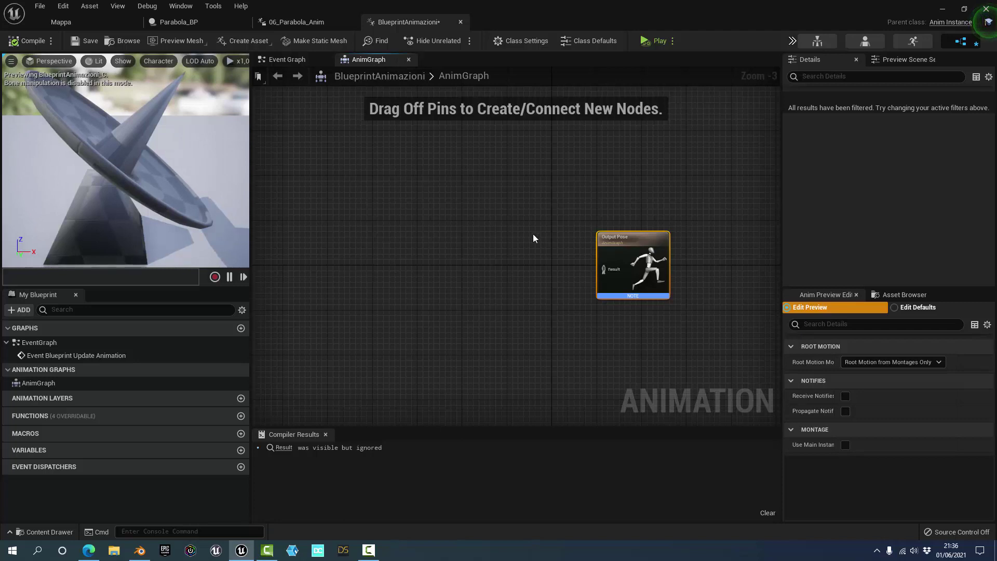
pyautogui.moveTo(624, 242); pyautogui.dragTo(647, 236)
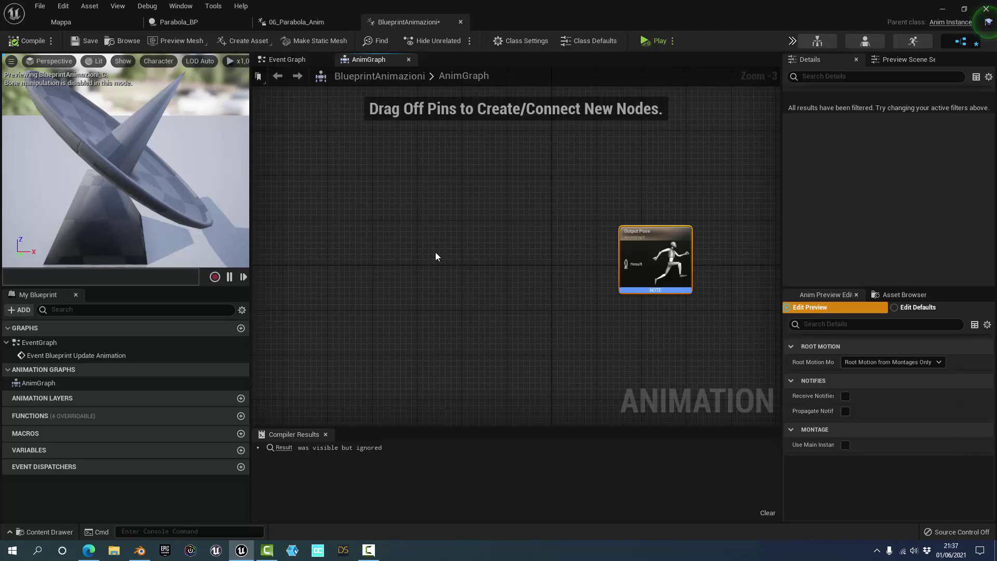
pyautogui.scroll(3, 581, 241)
pyautogui.moveTo(582, 241)
pyautogui.mouseDown(button='right')
pyautogui.moveTo(507, 241)
pyautogui.moveTo(520, 221)
pyautogui.mouseUp(button='right')
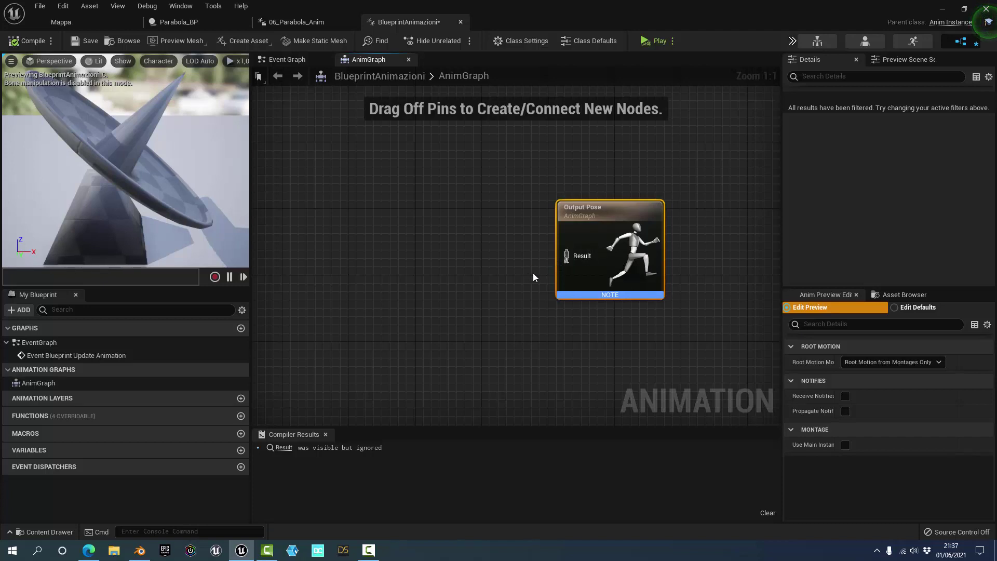
pyautogui.moveTo(610, 219); pyautogui.dragTo(644, 219)
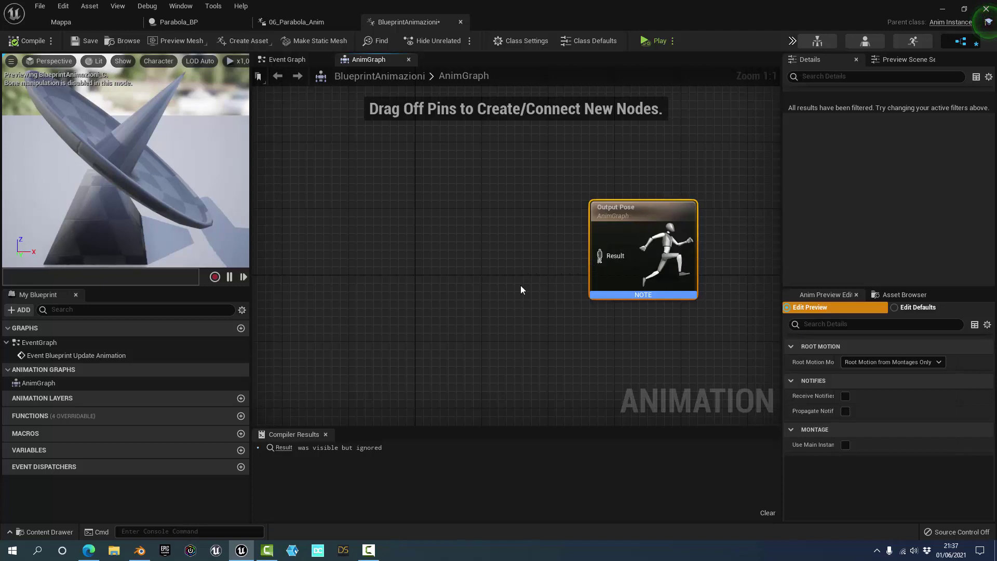
# Add a Play 06_Parabola_Anim node from the Asset Browser and wire it into Output Pose Result
pyautogui.click(894, 294)
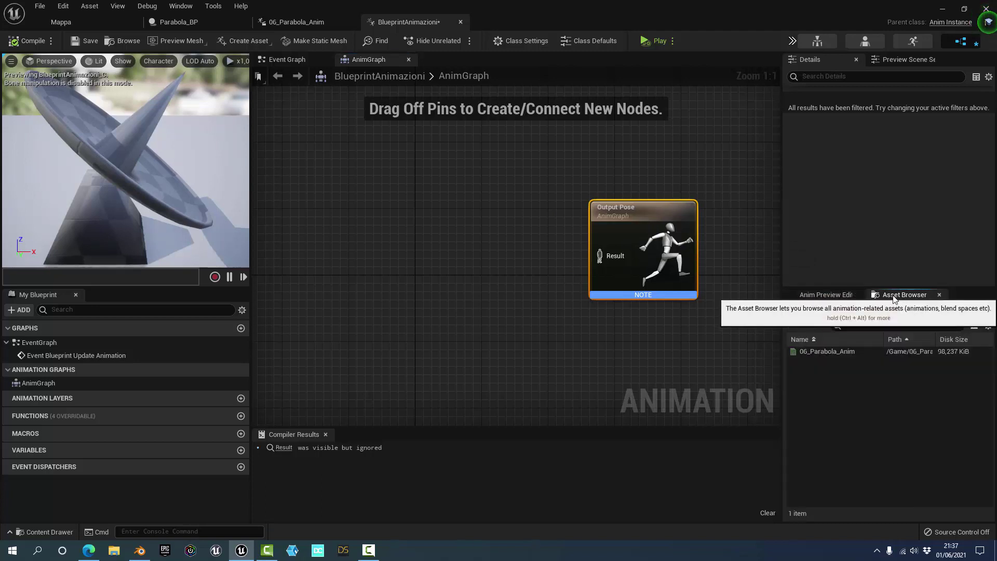
pyautogui.click(827, 351)
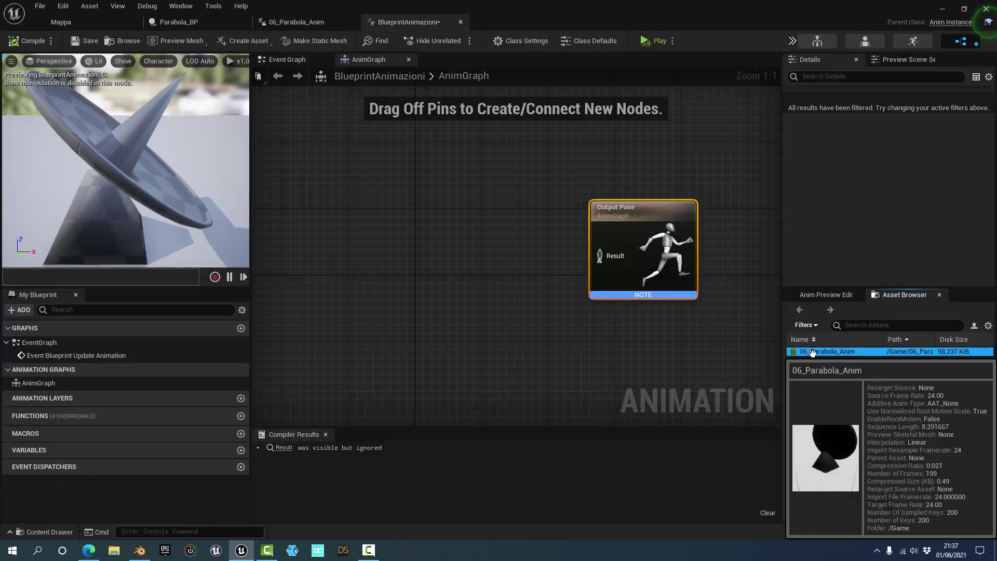
pyautogui.moveTo(812, 353); pyautogui.dragTo(510, 306)
pyautogui.moveTo(467, 273); pyautogui.dragTo(416, 200)
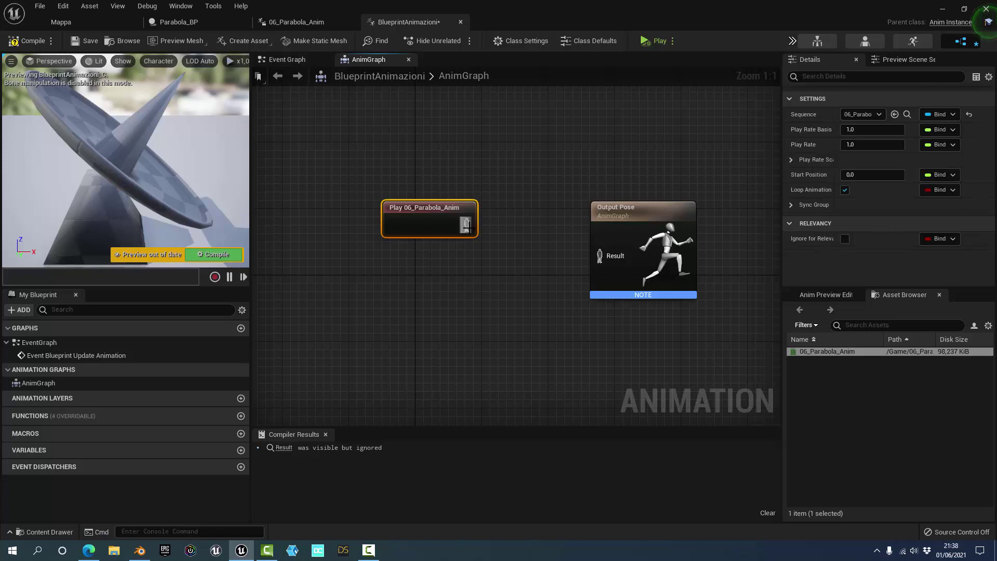
pyautogui.moveTo(467, 225); pyautogui.dragTo(599, 255)
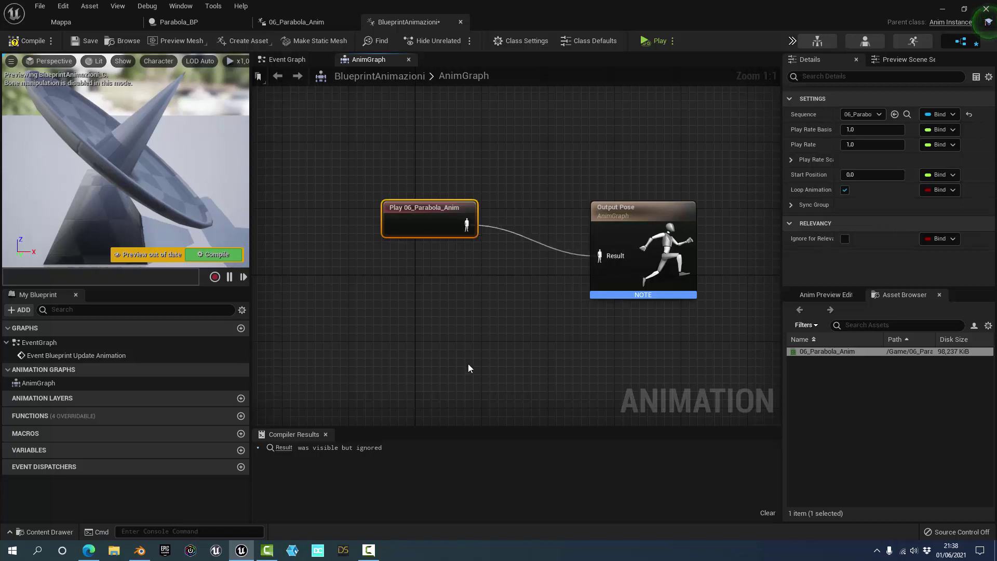
# Compile and save BlueprintAnimazioni with Ctrl+S
pyautogui.click(20, 42)
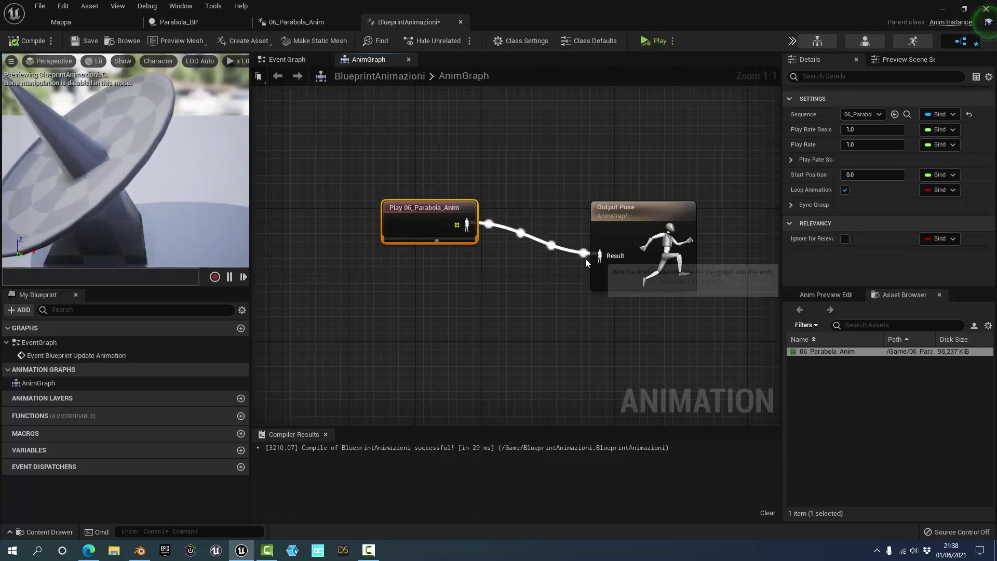
pyautogui.scroll(-2, 535, 250)
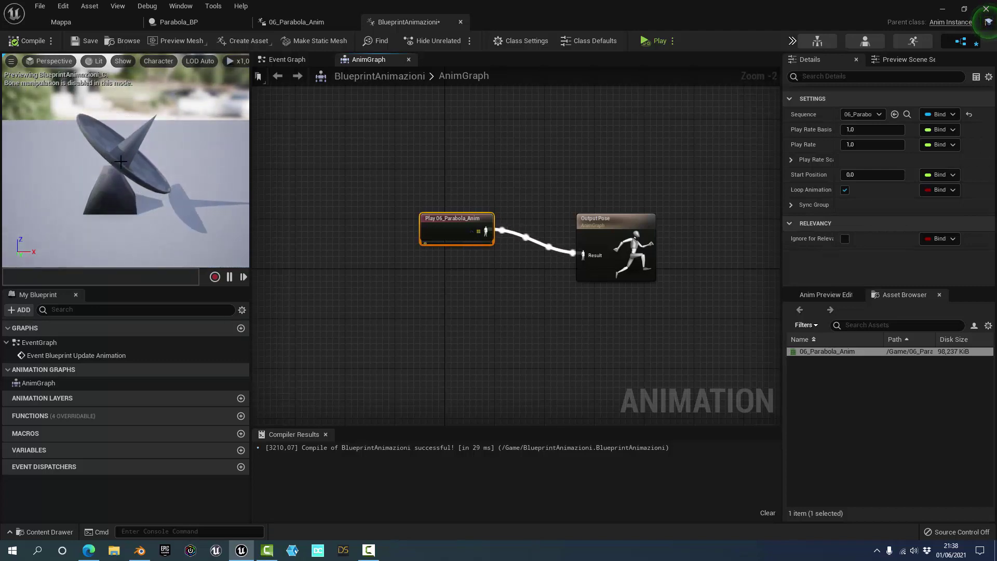
pyautogui.hotkey('ctrl', 's')
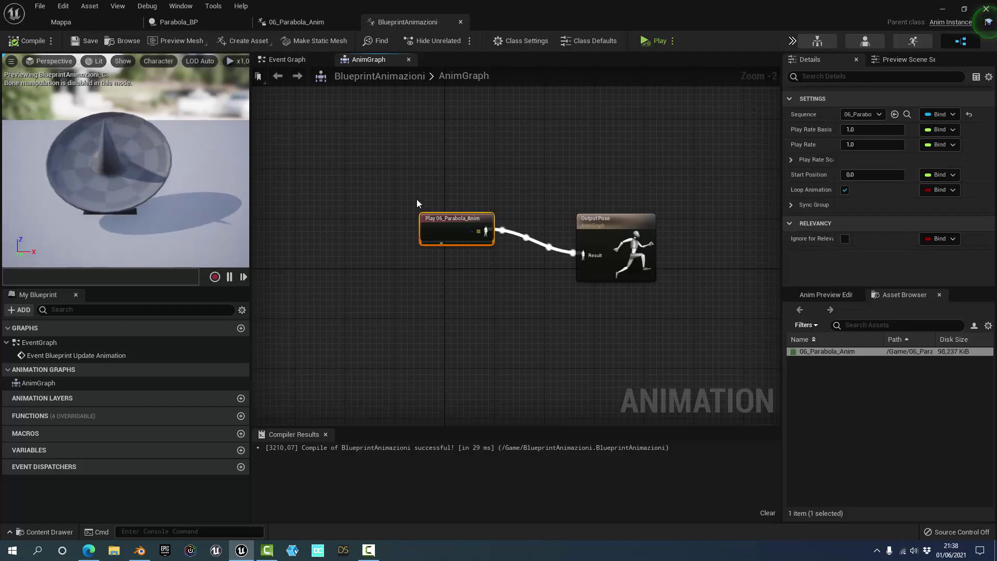
pyautogui.click(494, 307)
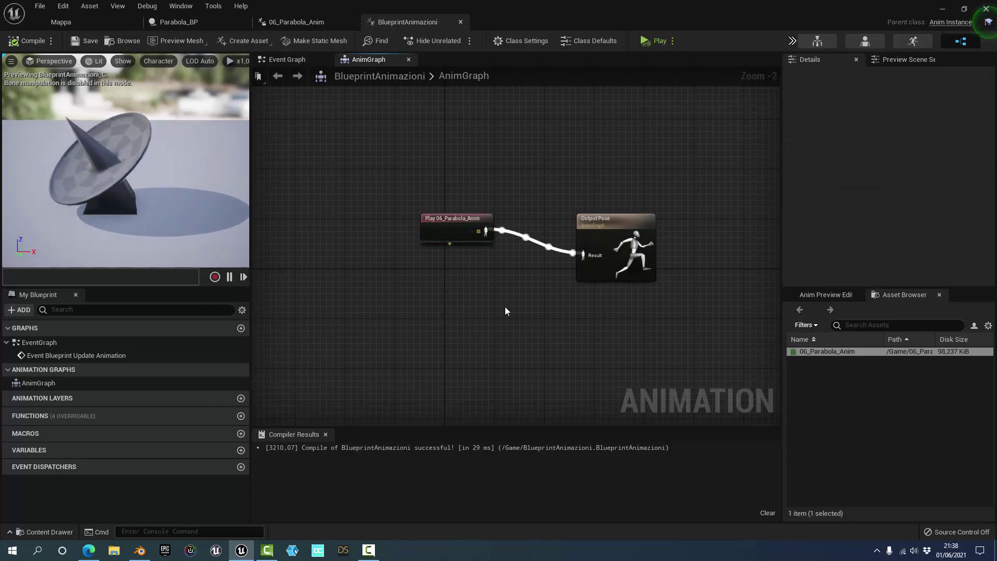
# Switch to the Mappa level, start Play-in-Editor, and select the Parabola_BP dish
pyautogui.click(98, 27)
pyautogui.click(538, 41)
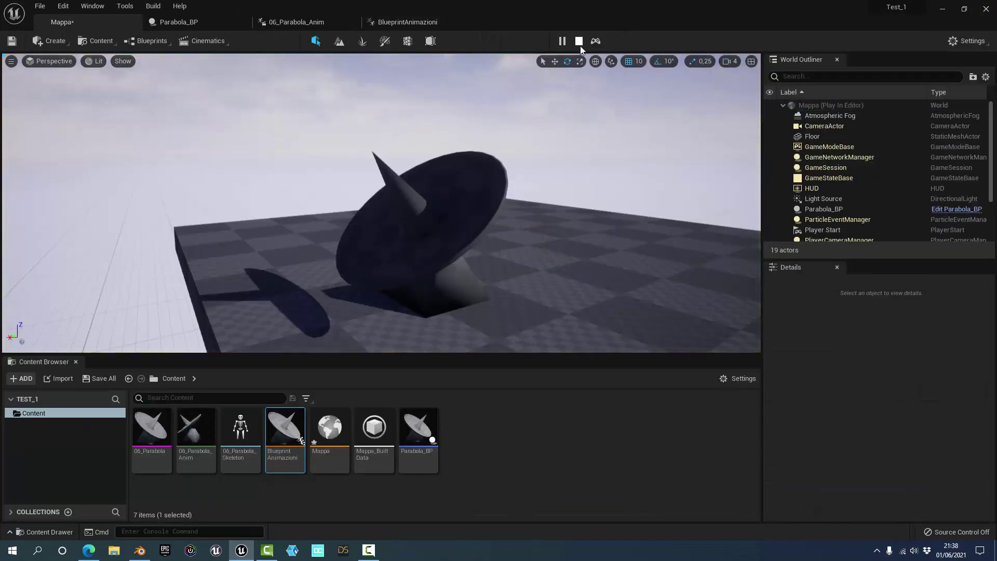
pyautogui.click(449, 274)
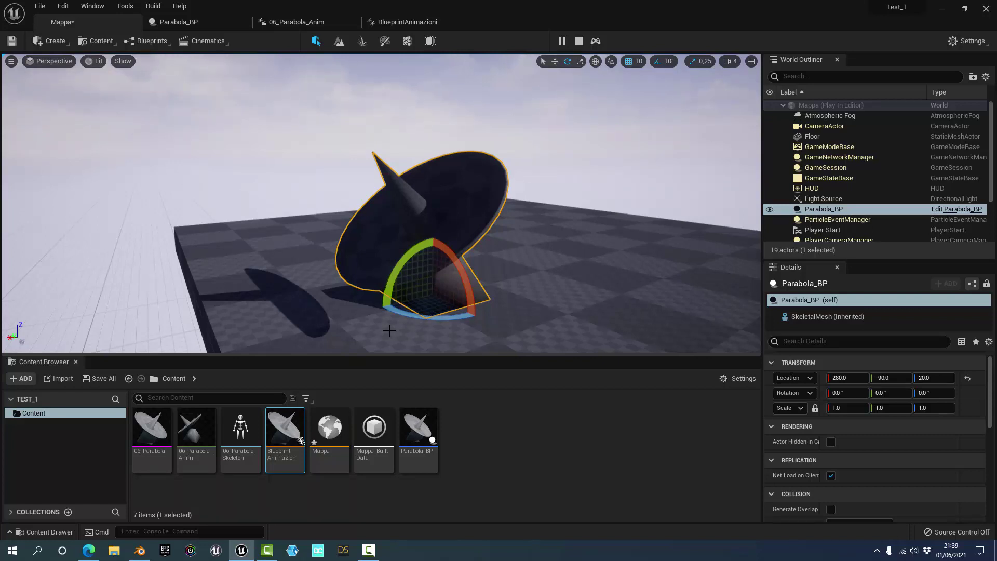
# In Parabola_BP, stop the simulation and set the SkeletalMesh Anim Class to BlueprintAnimazioni using Use Animation Blueprint
pyautogui.click(201, 24)
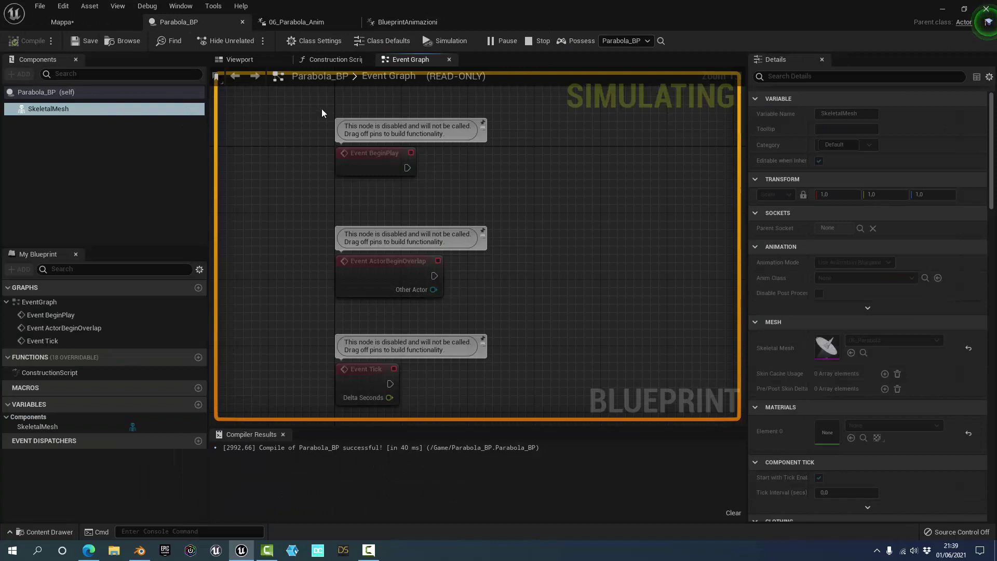
pyautogui.click(546, 38)
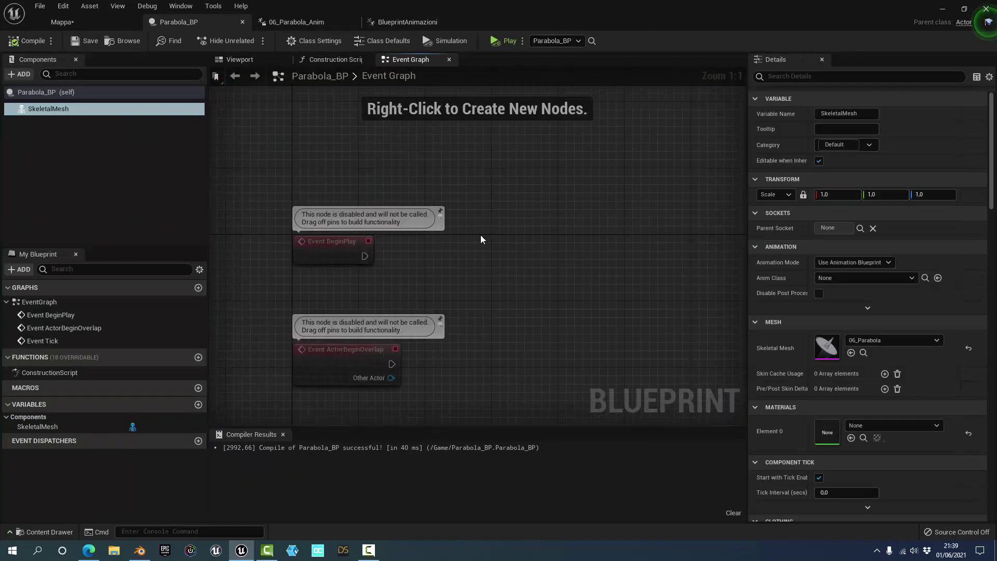
pyautogui.click(60, 110)
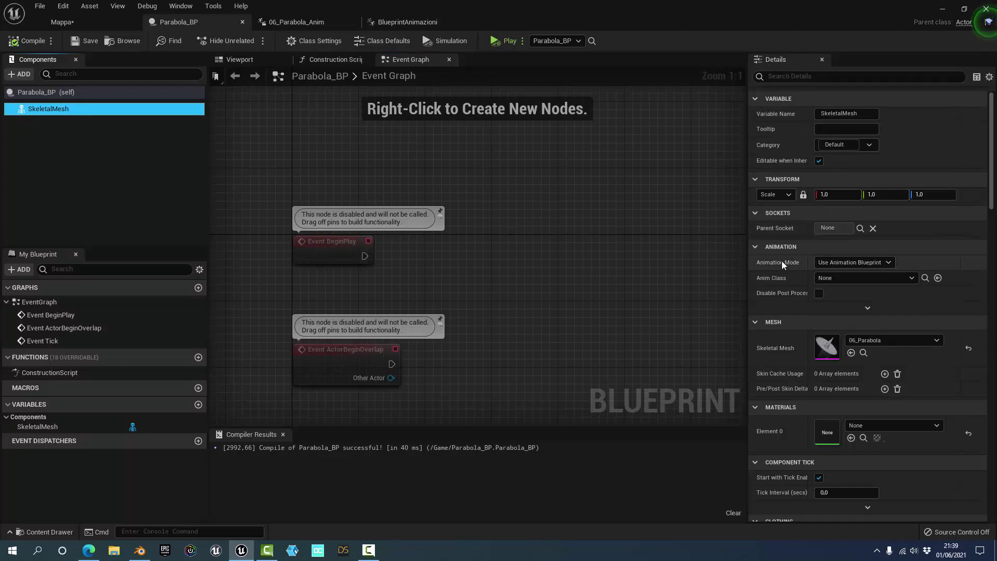
pyautogui.click(871, 263)
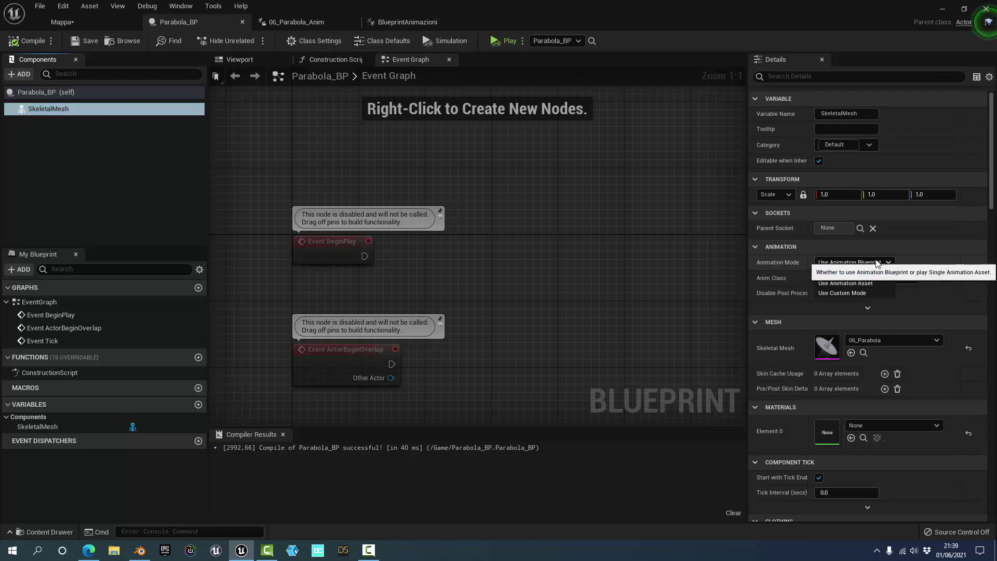
pyautogui.click(789, 261)
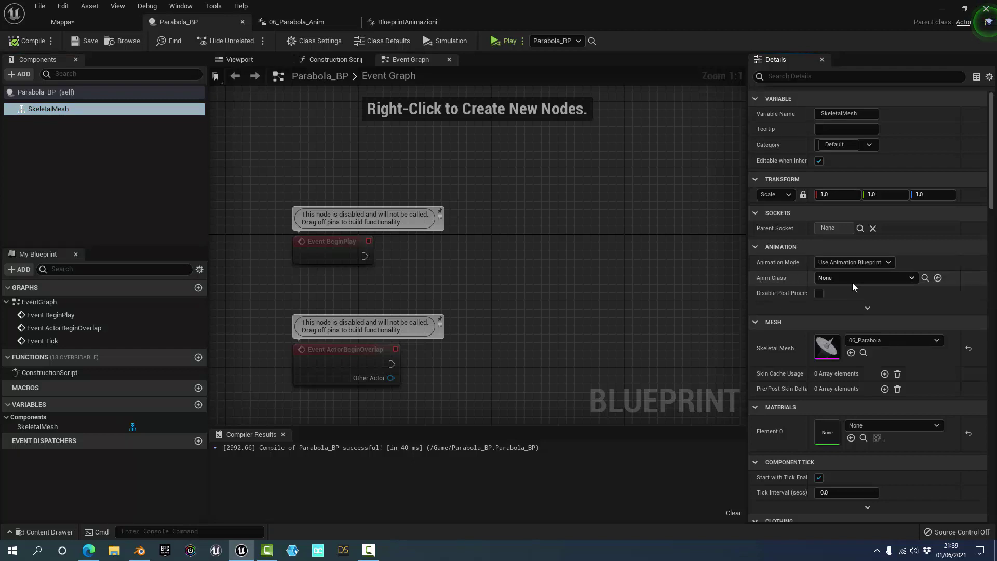
pyautogui.click(865, 279)
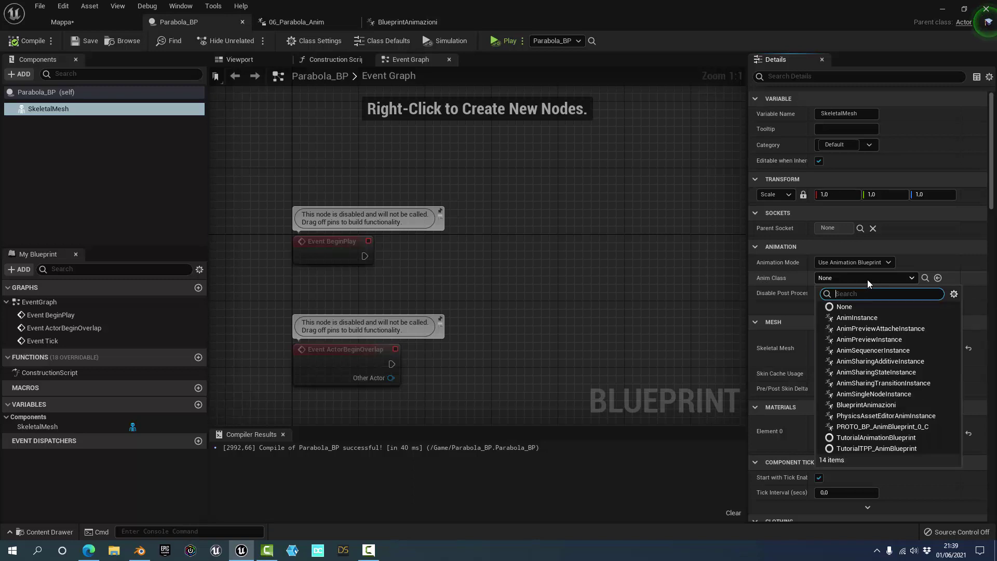
pyautogui.click(864, 406)
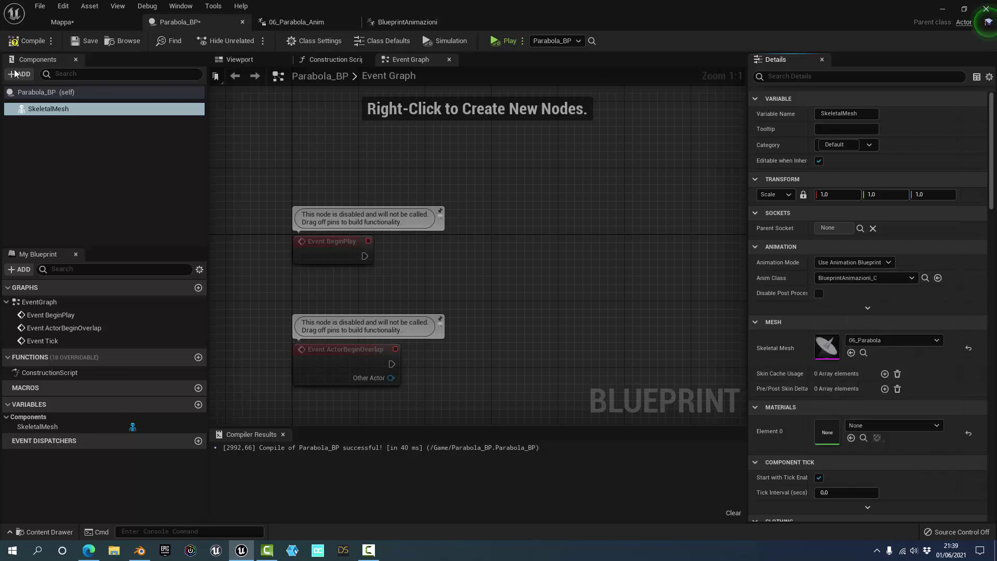
# Compile Parabola_BP, orbit the viewport preview to check the animating dish, then return to Mappa
pyautogui.click(26, 44)
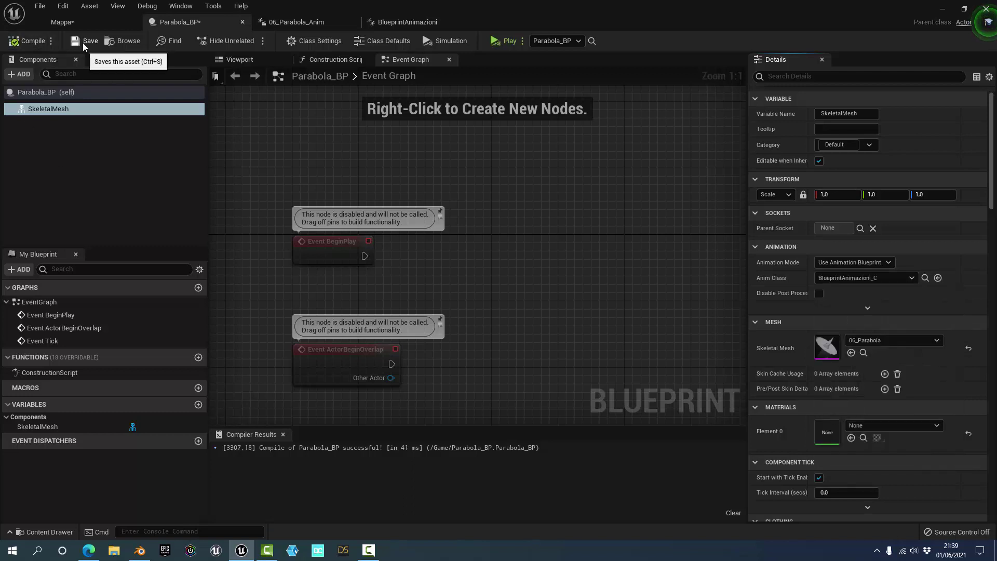
pyautogui.click(241, 62)
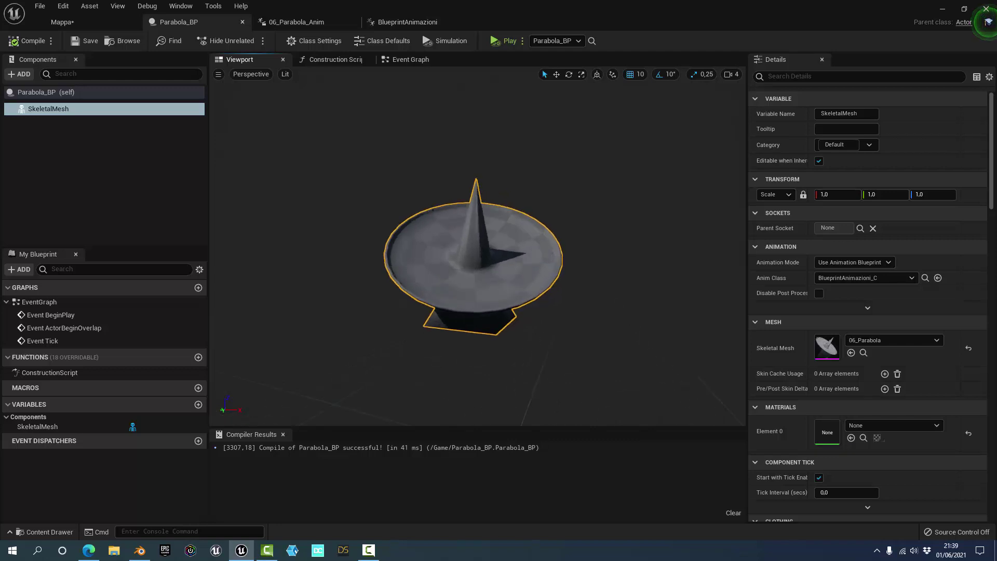
pyautogui.moveTo(467, 260)
pyautogui.mouseDown()
pyautogui.moveTo(519, 260)
pyautogui.moveTo(498, 250)
pyautogui.mouseUp()
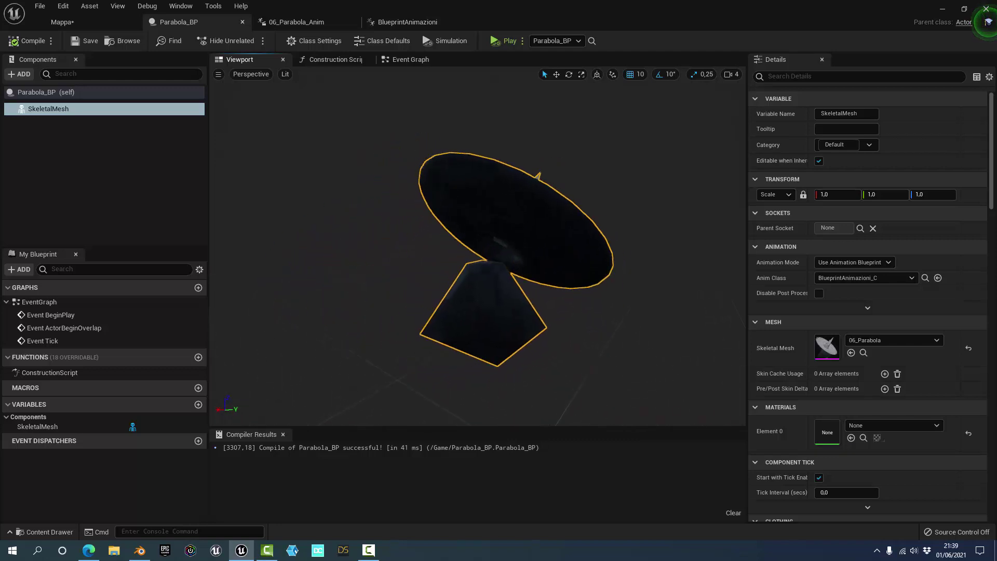
pyautogui.moveTo(499, 260); pyautogui.dragTo(519, 260)
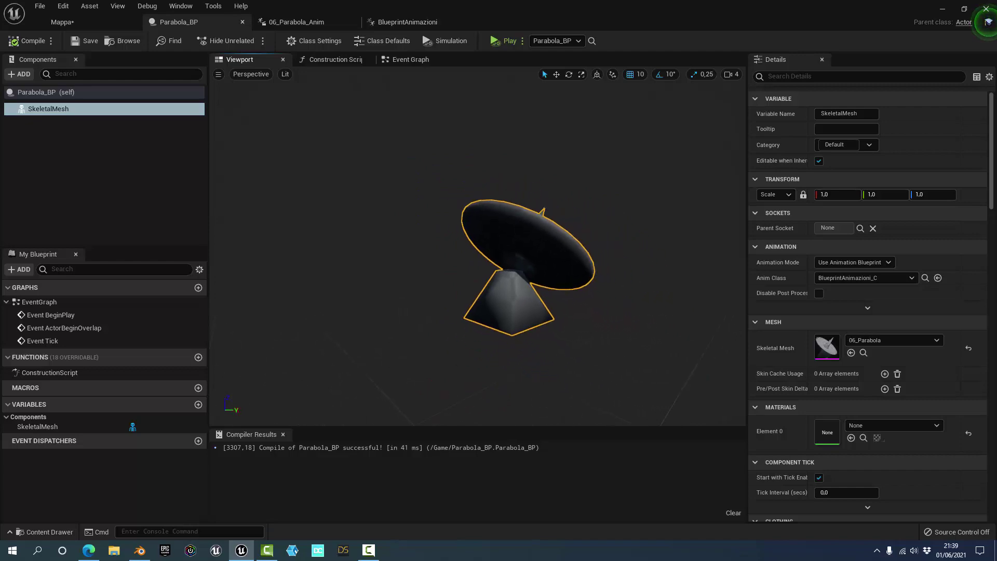
pyautogui.click(62, 22)
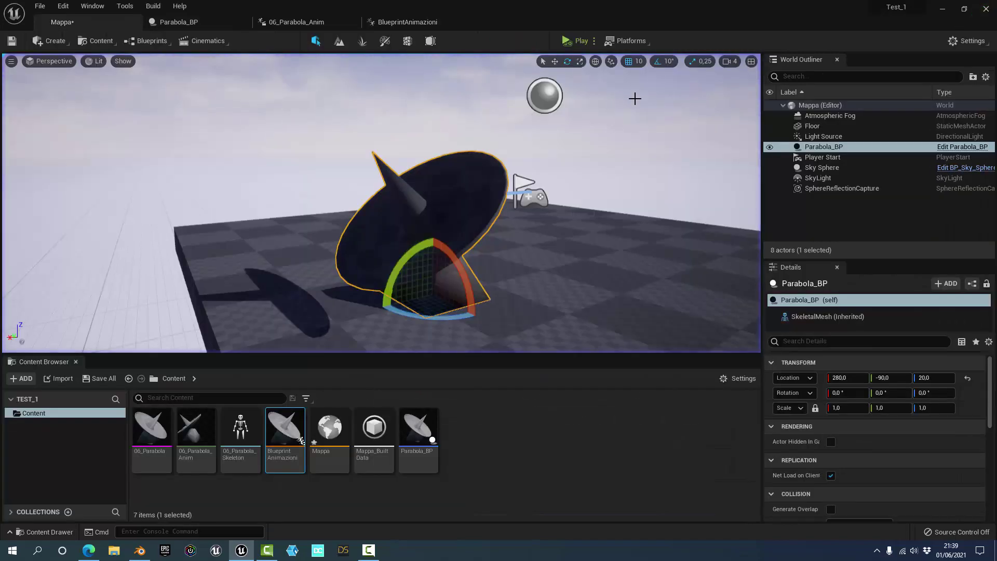
# Play the Mappa level to watch the Parabola_BP dish tilt and swing
pyautogui.click(578, 42)
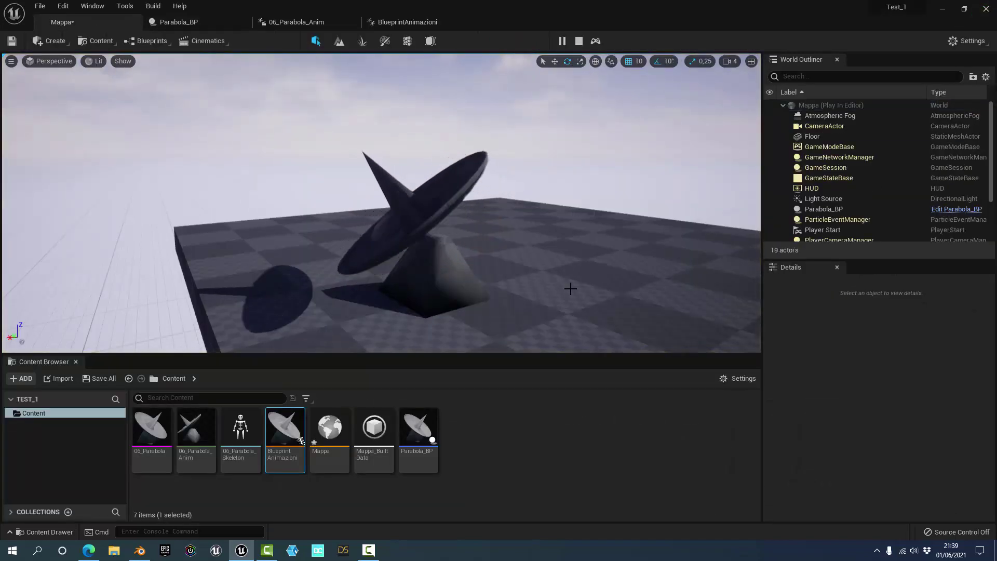